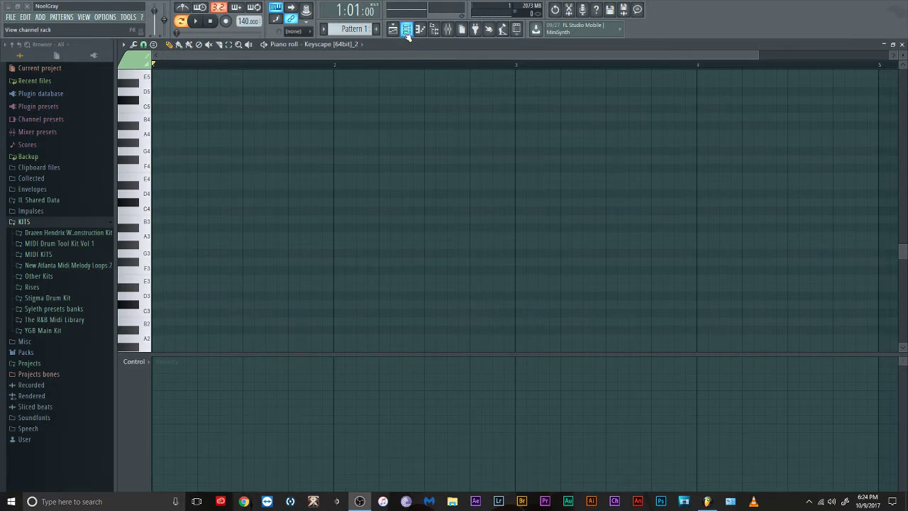
Check the channel rack, return to the piano roll and look over its helper options, including scale highlighting
click(406, 29)
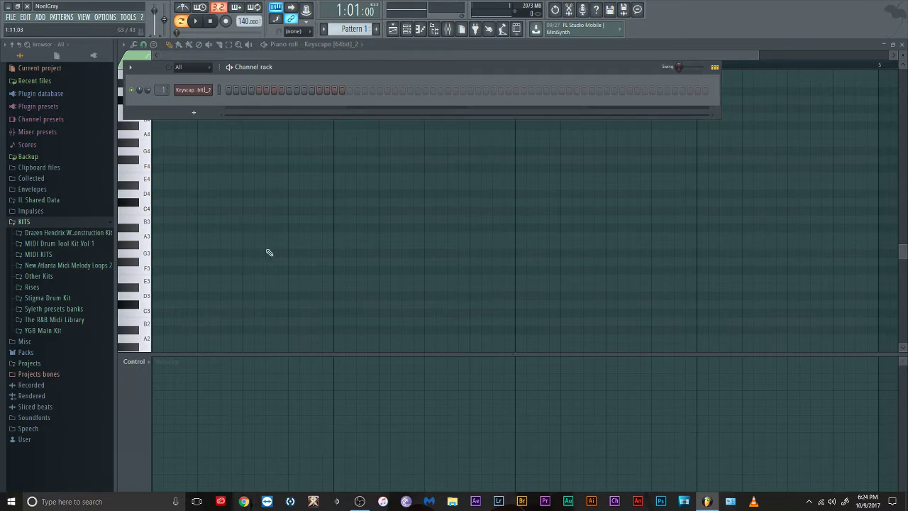
click(418, 48)
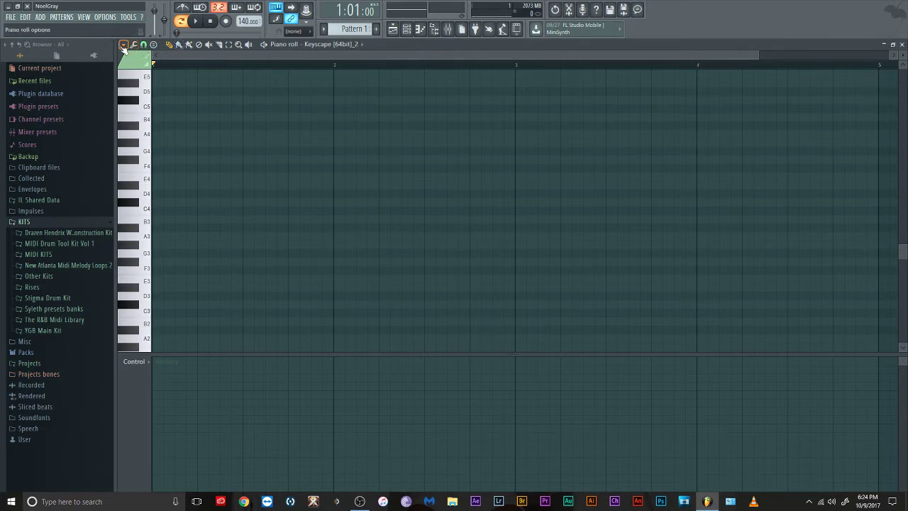
click(124, 45)
mouse_move(136, 103)
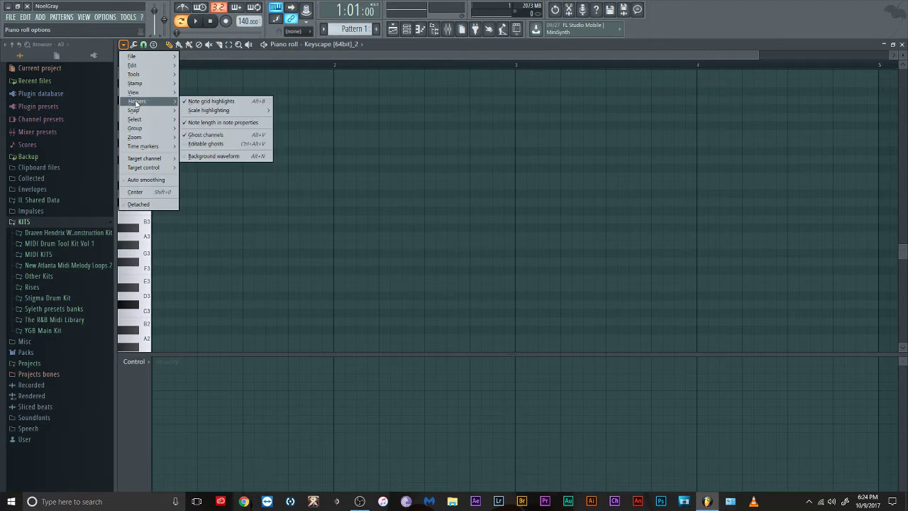
mouse_move(214, 112)
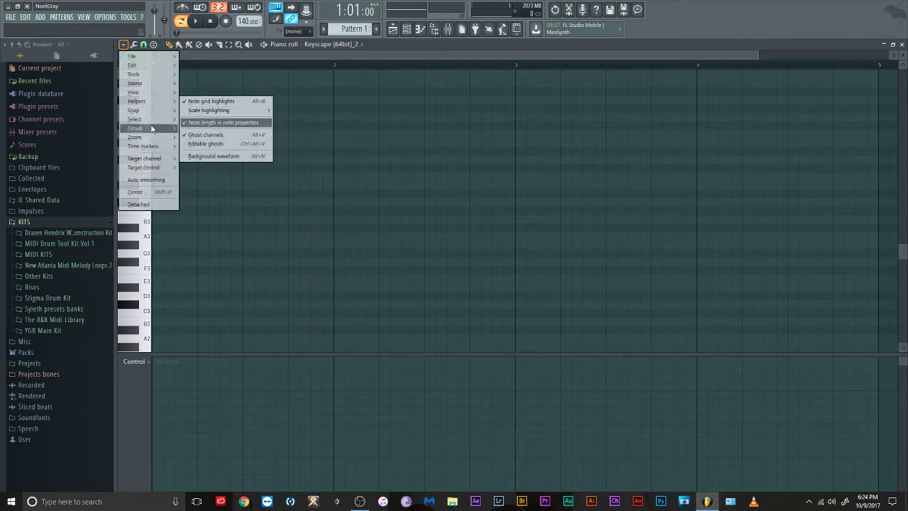
click(414, 52)
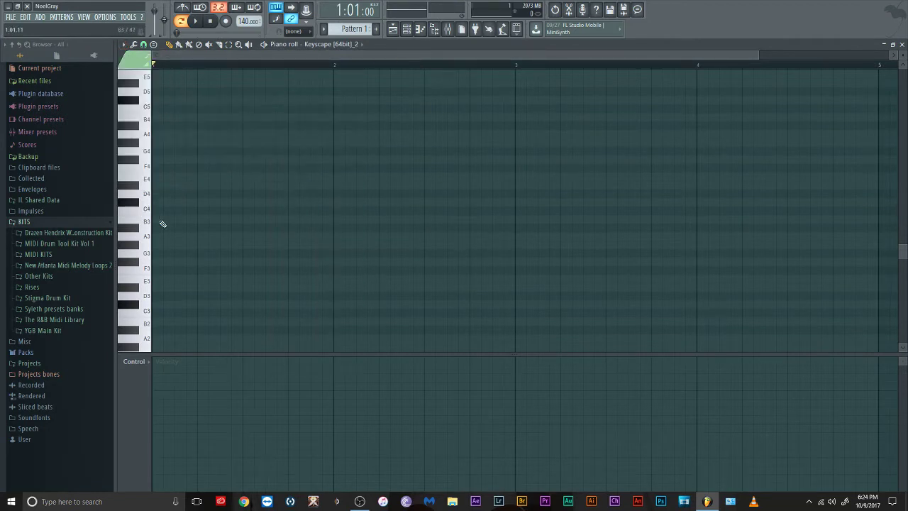
Place short ascending test notes D#4, E4, F#4, G#4 and A4 in bar 1, and erase them
click(177, 184)
click(178, 176)
click(178, 158)
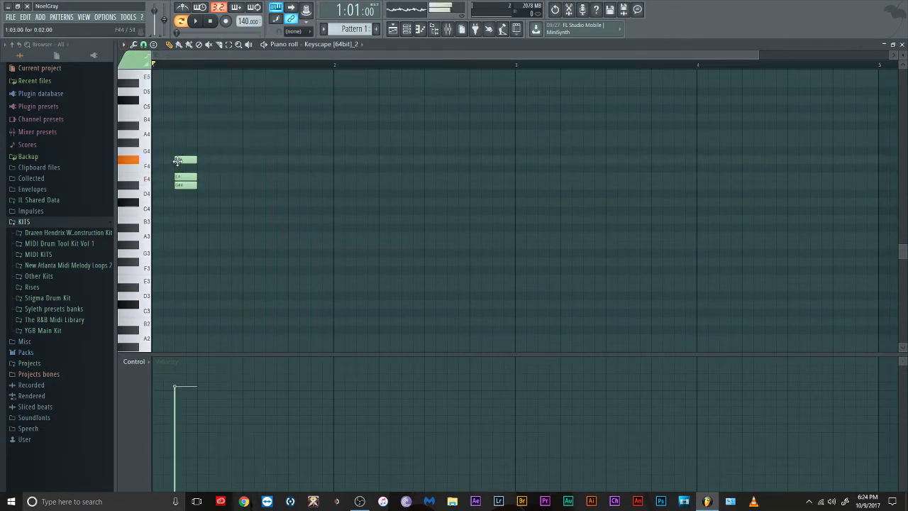
click(179, 142)
click(181, 133)
right_click(182, 134)
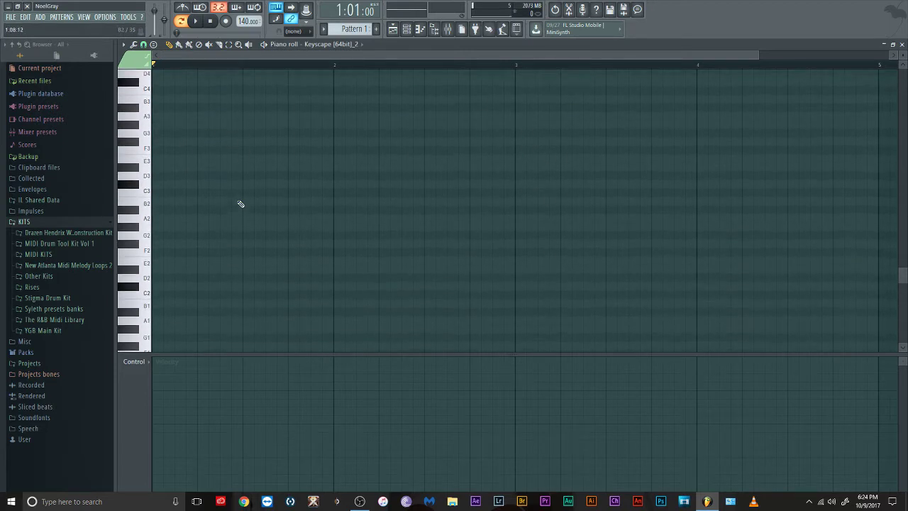
Try short test notes C#6, D#6, G#6 and F#6 in bar 1, erasing all of them
scroll(159, 163, up, 3)
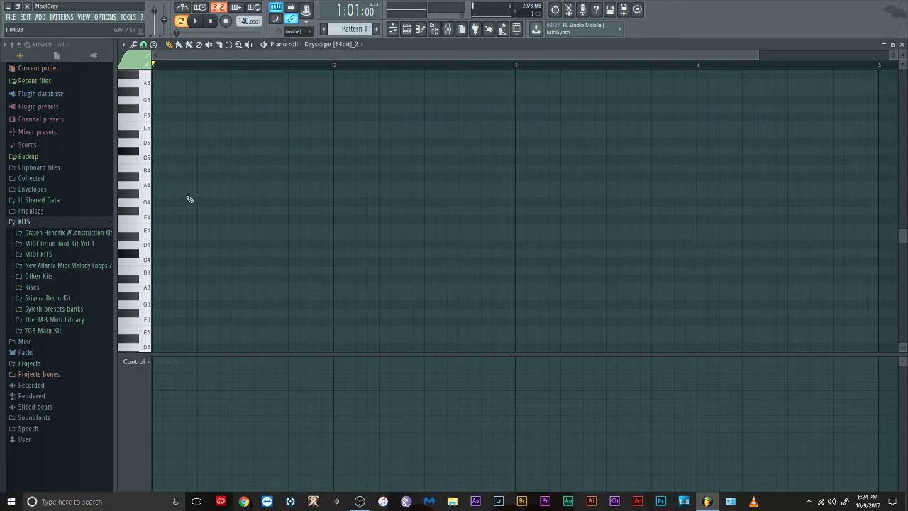
scroll(262, 178, up, 5)
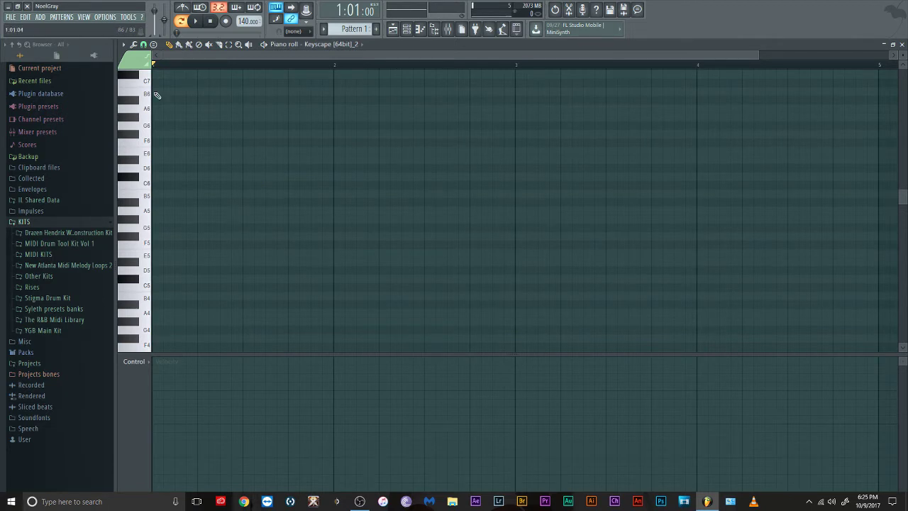
click(142, 175)
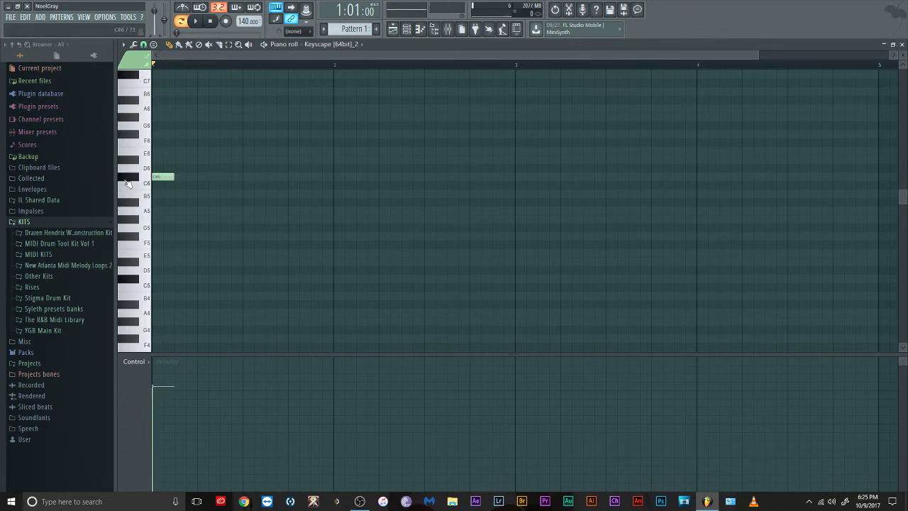
right_click(162, 176)
click(159, 160)
click(202, 117)
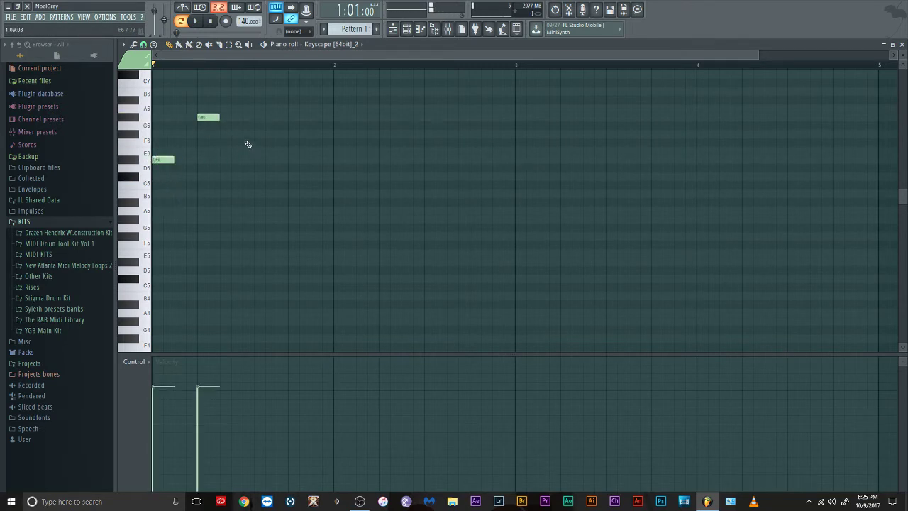
click(247, 134)
right_click(261, 134)
right_click(207, 118)
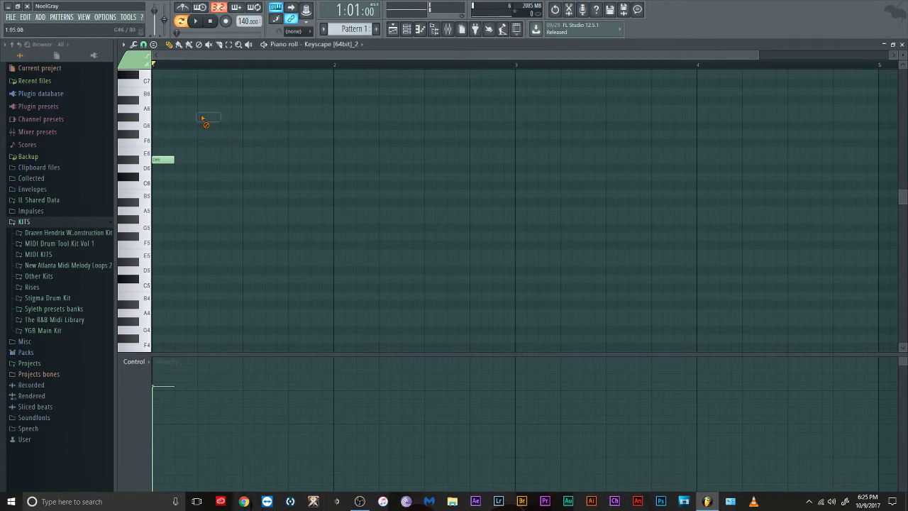
right_click(168, 160)
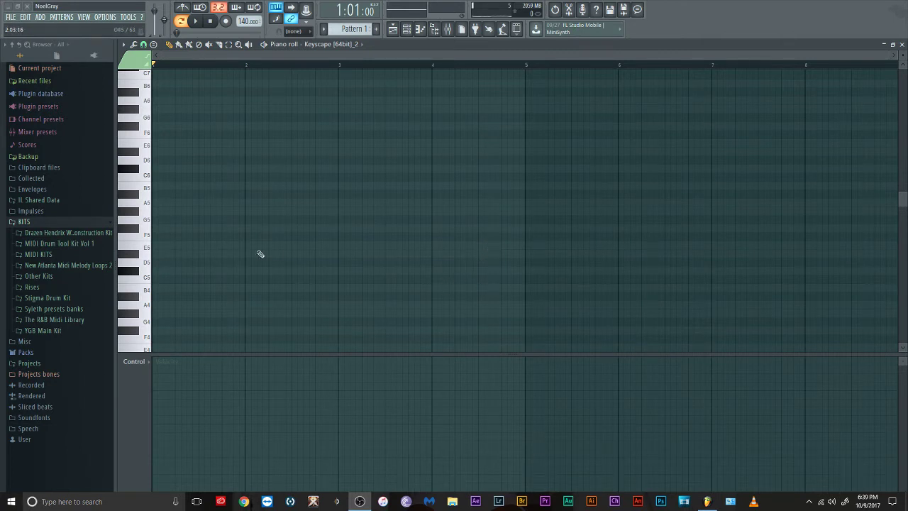
Draw a one-bar chord of C#5, E5, G#5 and B5 in bar 1 and play it back
click(162, 271)
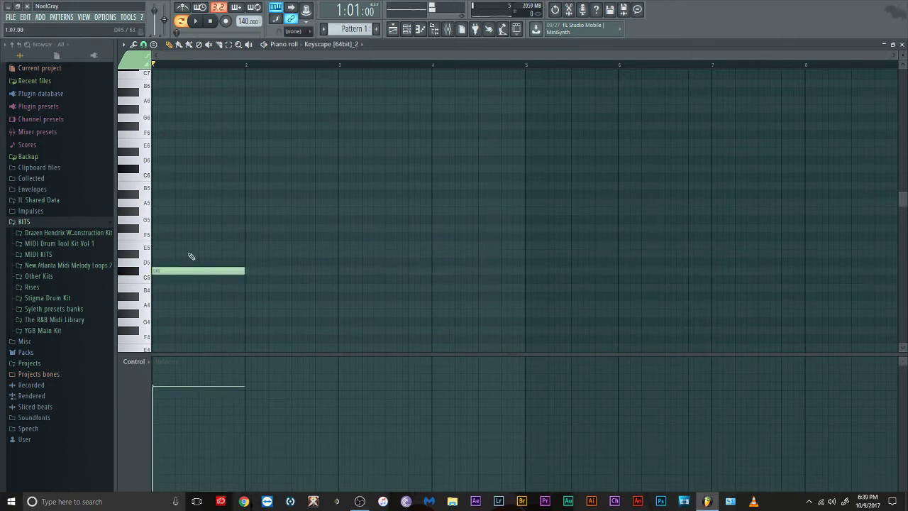
drag(183, 246, 106, 243)
click(163, 212)
click(156, 186)
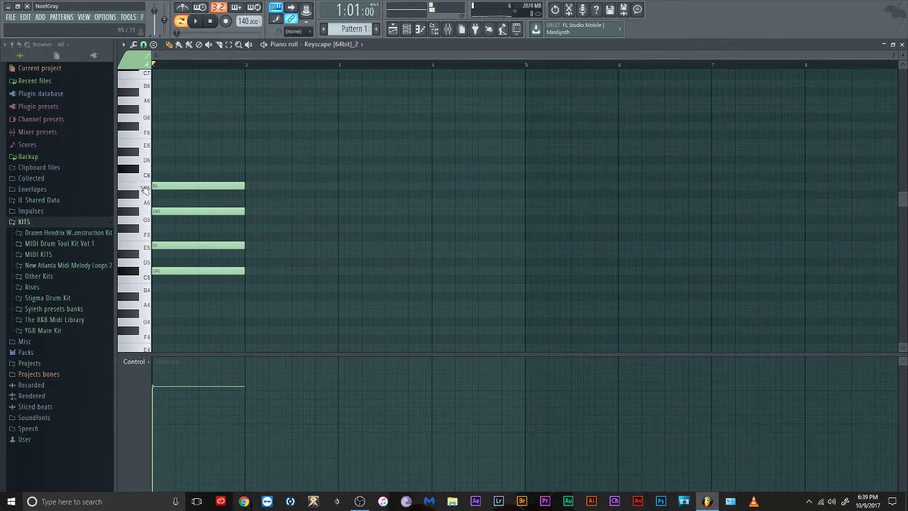
key(space)
key(space)
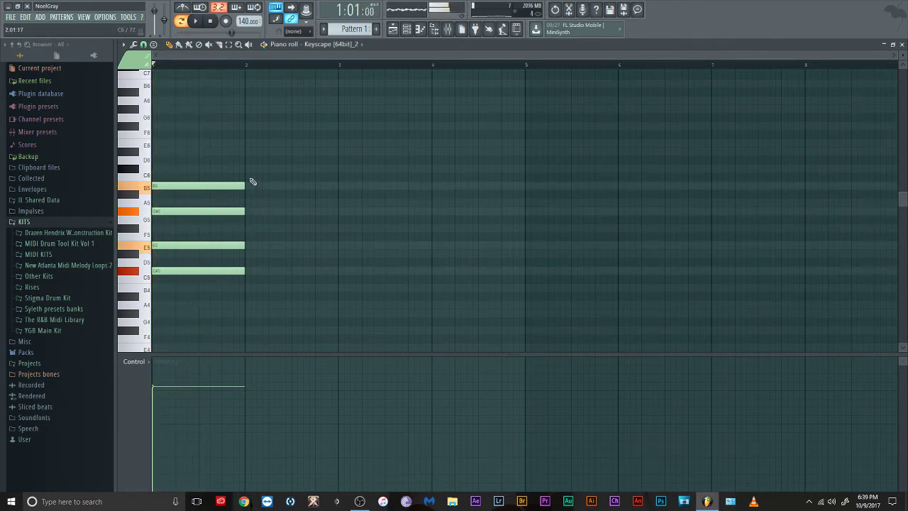
Build a one-bar chord of C#5, E5, G#5 and C#6 in bar 2 and play both chords
click(246, 170)
key(space)
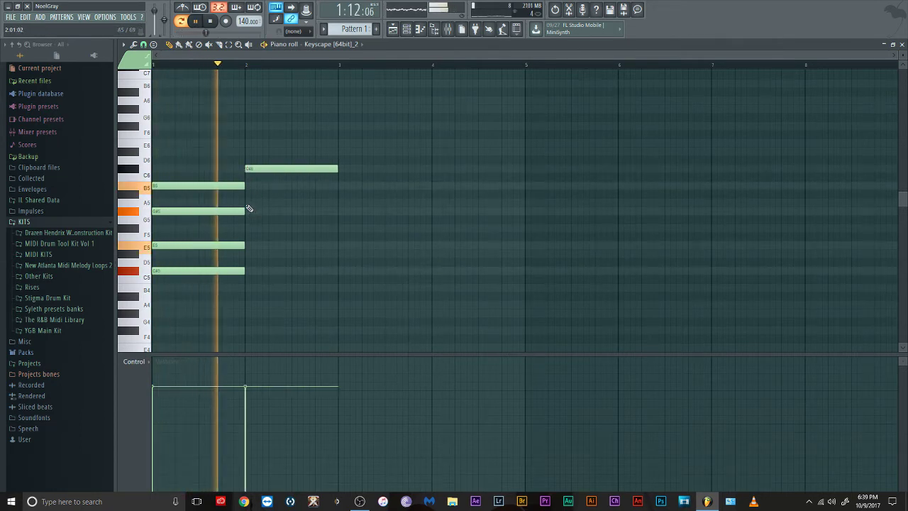
click(249, 204)
key(space)
click(247, 228)
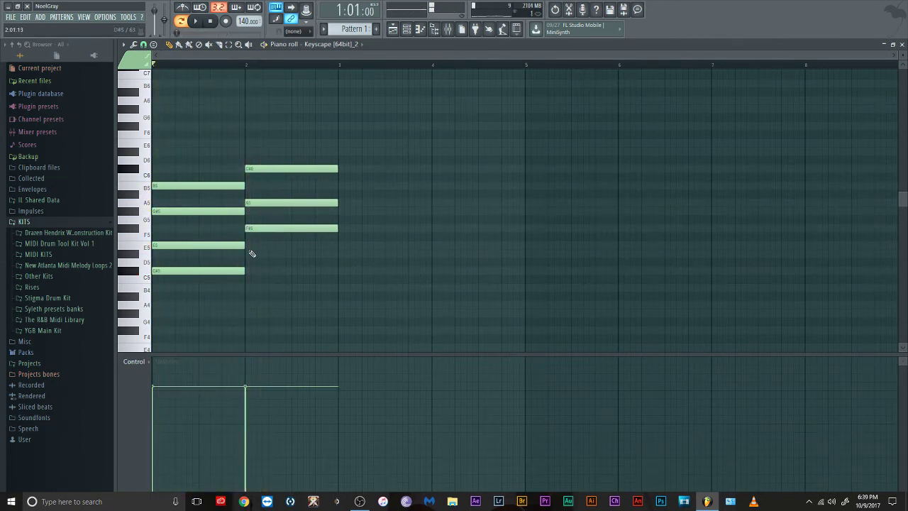
drag(252, 230, 250, 246)
drag(249, 204, 251, 212)
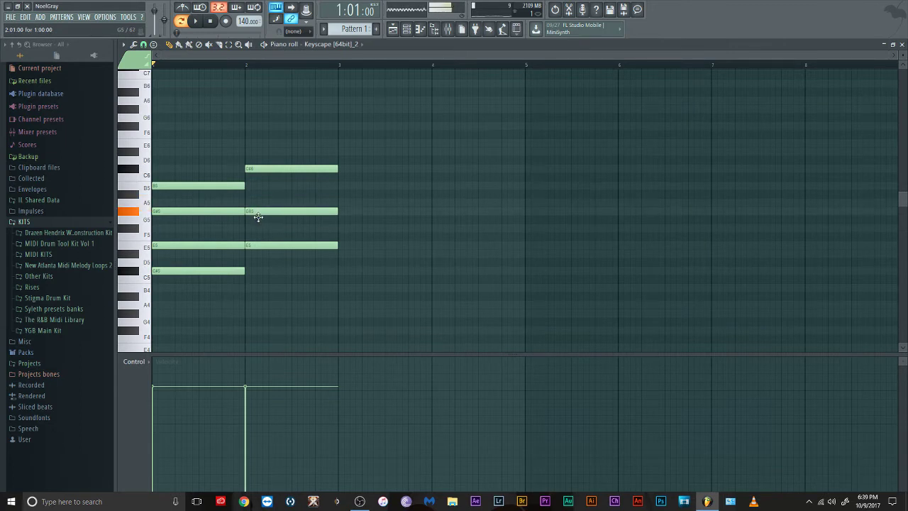
click(252, 273)
key(space)
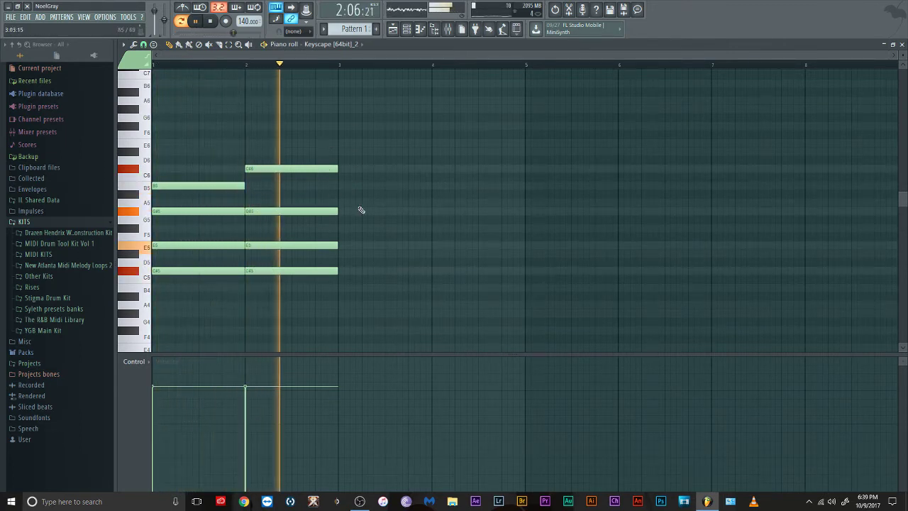
key(space)
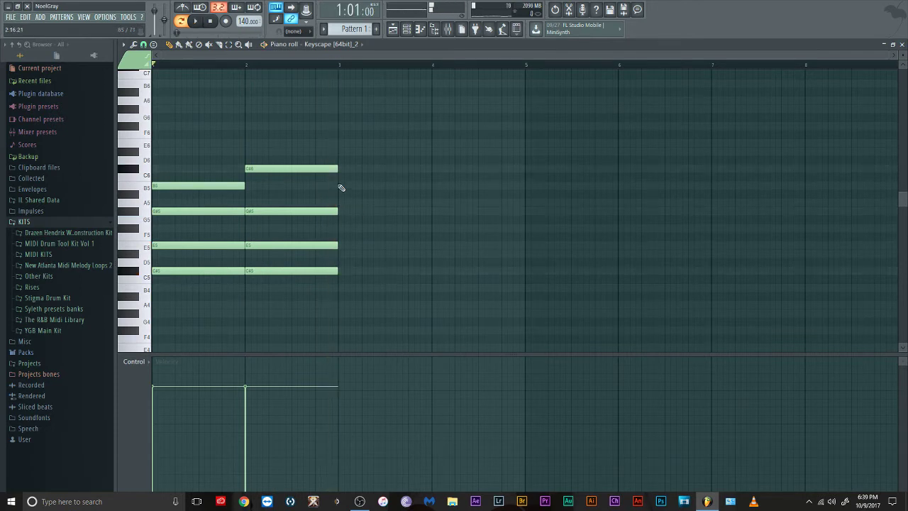
drag(341, 204, 342, 186)
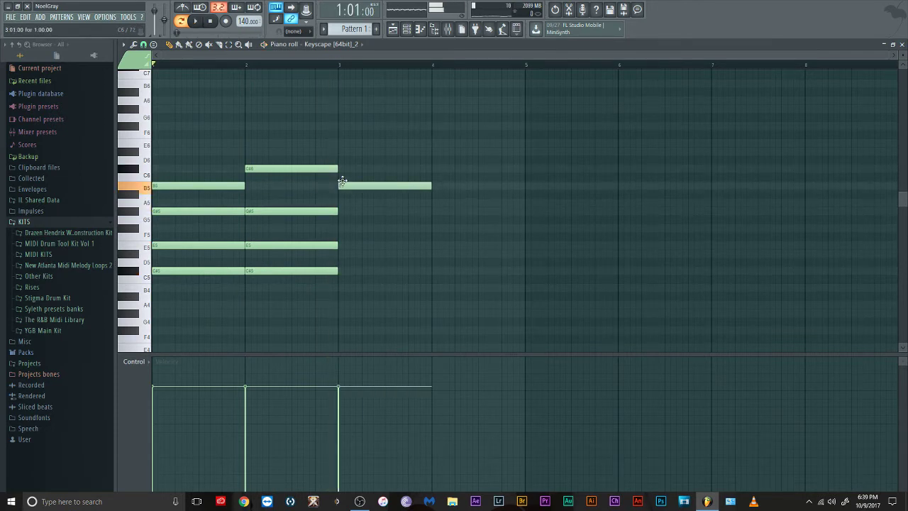
key(space)
click(341, 211)
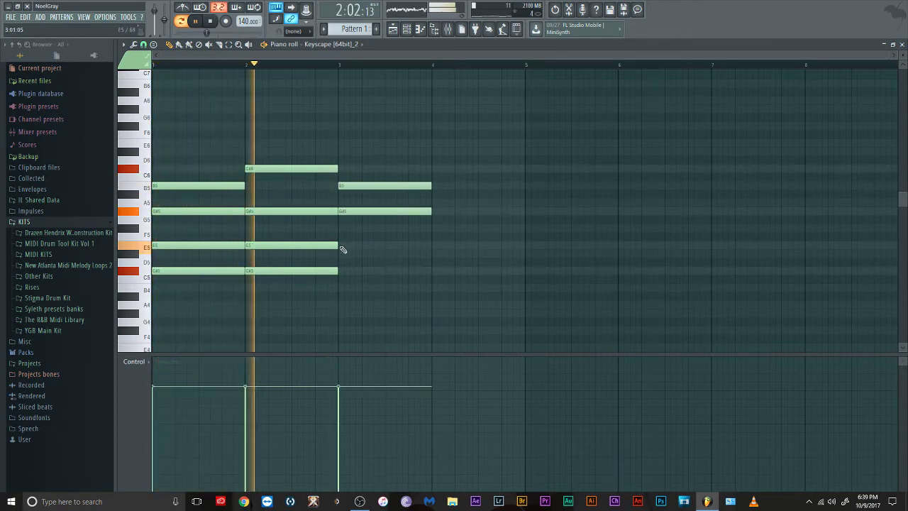
click(342, 245)
key(space)
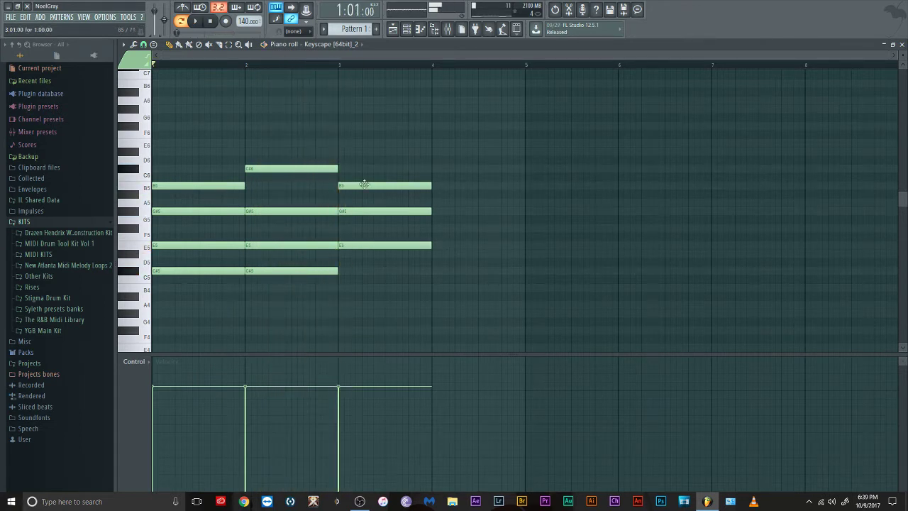
key(ctrl+alt+z)
key(ctrl+alt+z)
key(ctrl+alt+z)
Draw a one-bar chord of B4, D#5, F#5 and A5 in bar 3 and play the pattern
click(341, 203)
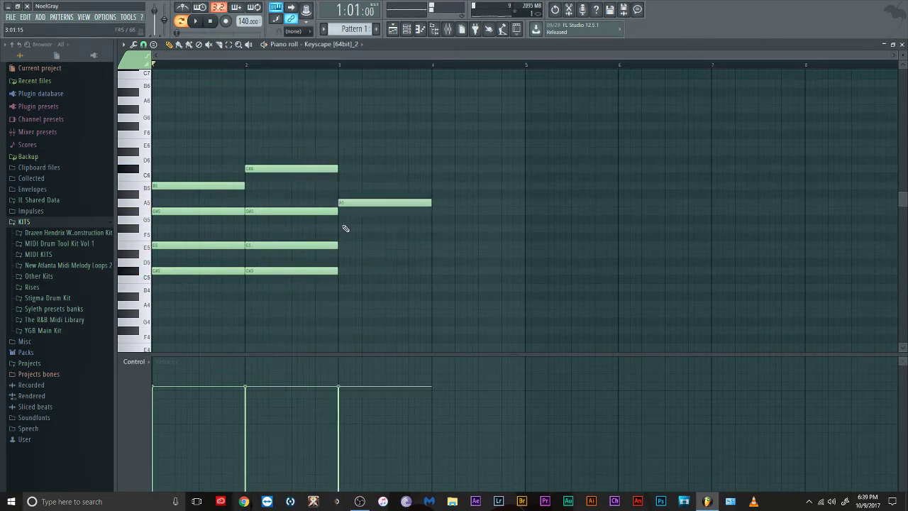
click(340, 229)
click(344, 254)
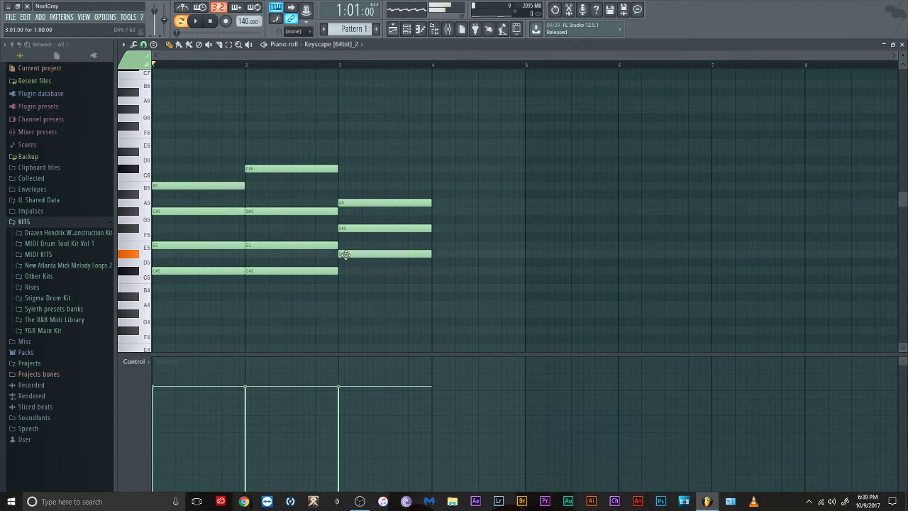
click(342, 288)
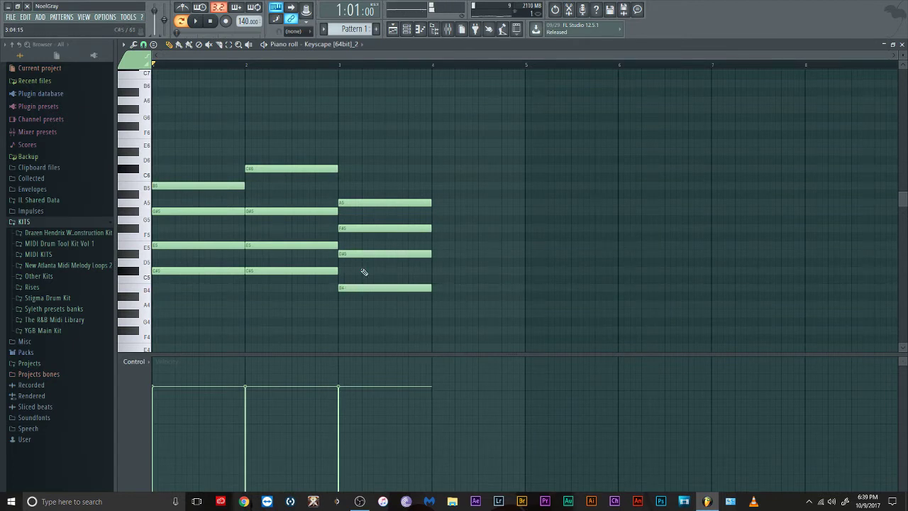
key(space)
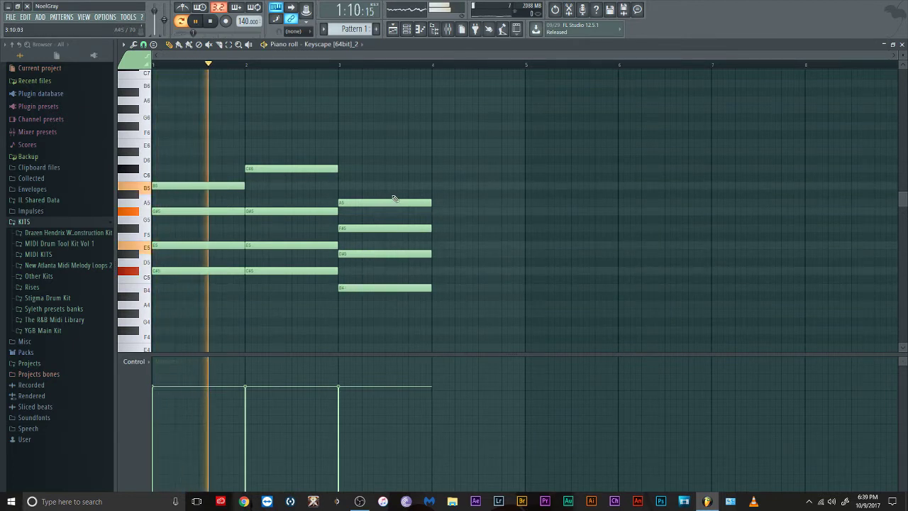
Select the four notes of the bar 3 chord and extend them to the end of bar 4, listening to the result
drag(399, 199, 407, 336)
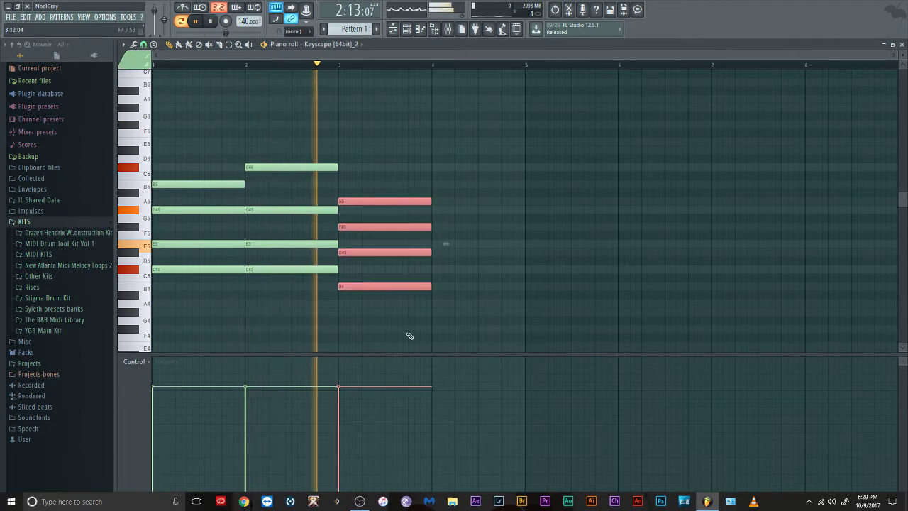
drag(427, 285, 523, 287)
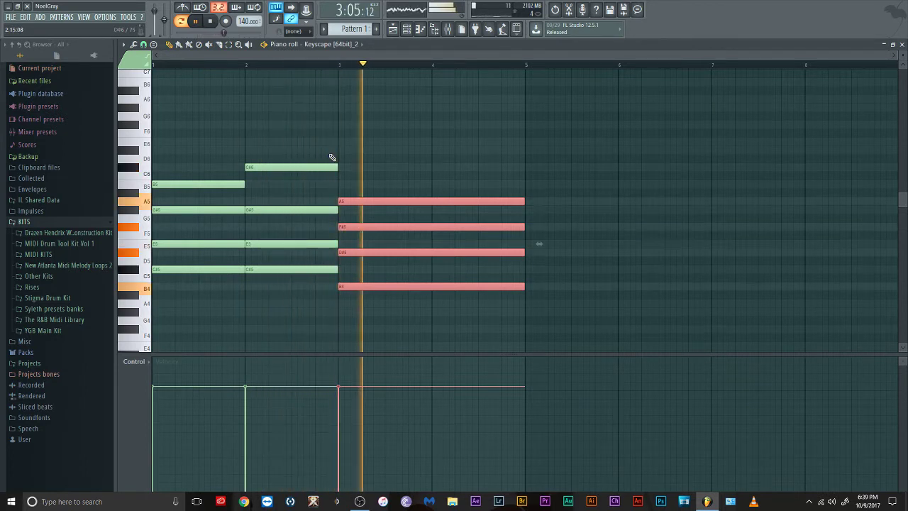
key(space)
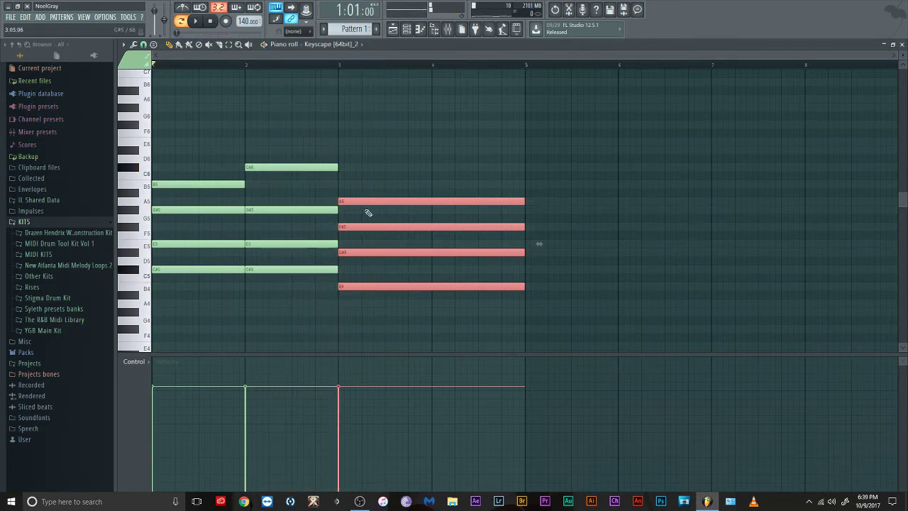
Audition all the chords one octave lower, restore their original octave and play them again
click(388, 168)
key(ctrl+Down)
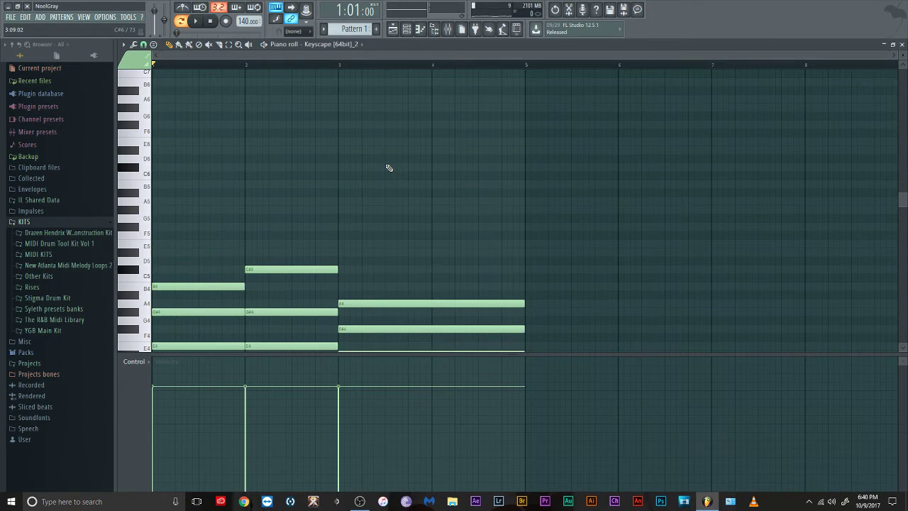
key(space)
key(space)
key(ctrl+Up)
key(space)
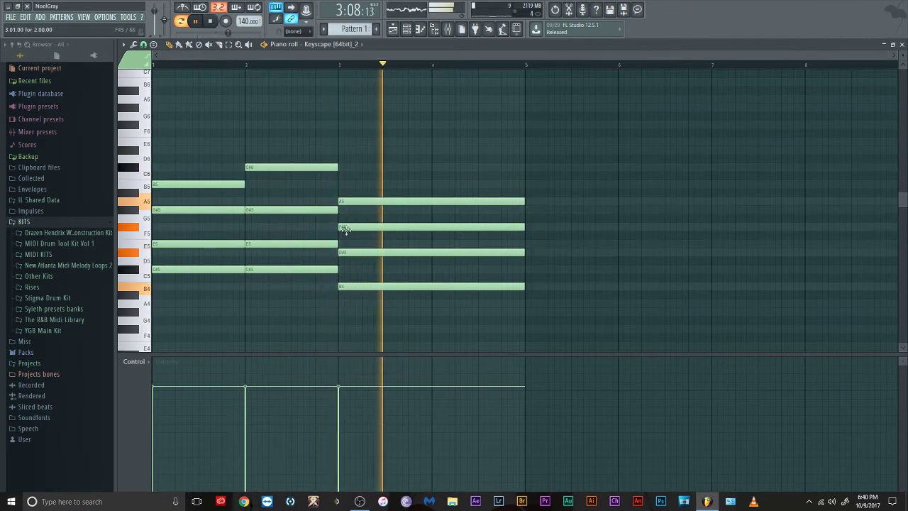
key(space)
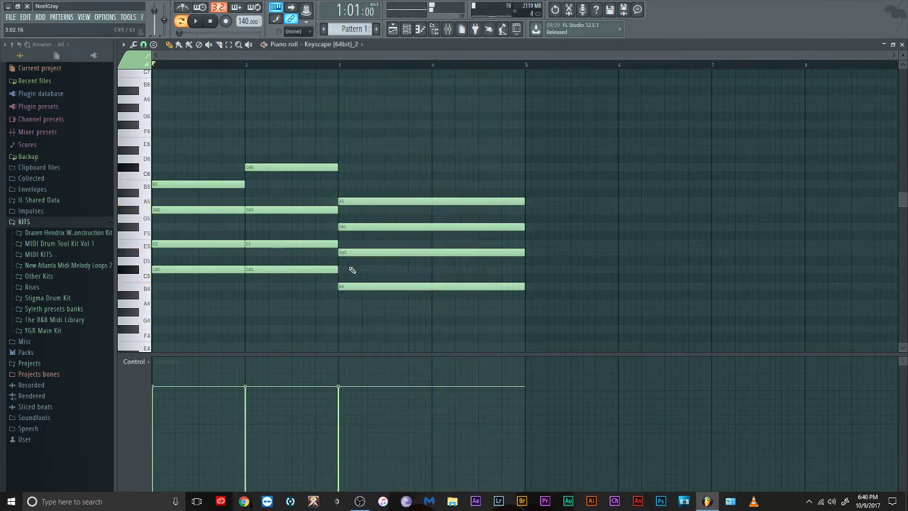
Raise the lowest note of the bar 3 chord one octave to B5 and play the pattern
drag(354, 262, 363, 305)
key(ctrl+Up)
key(space)
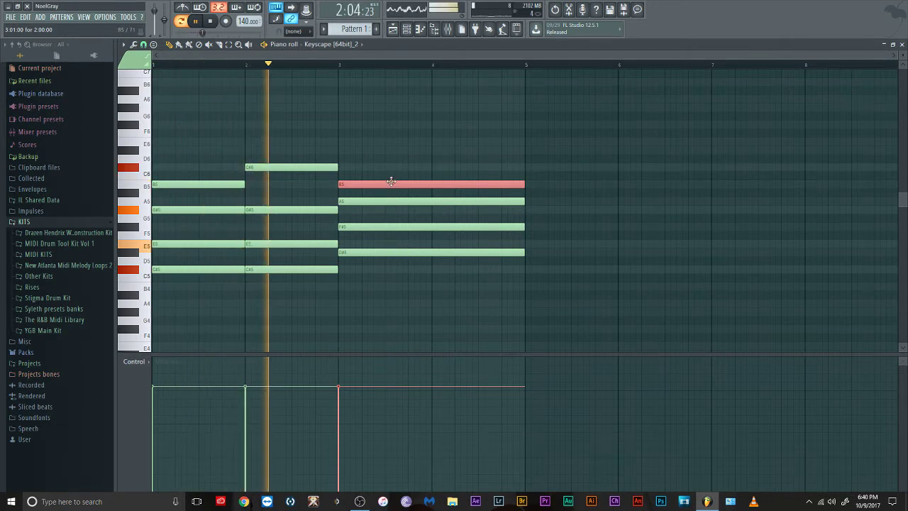
Lower the top note of the bar 3 chord one octave to B4 and play the pattern
key(space)
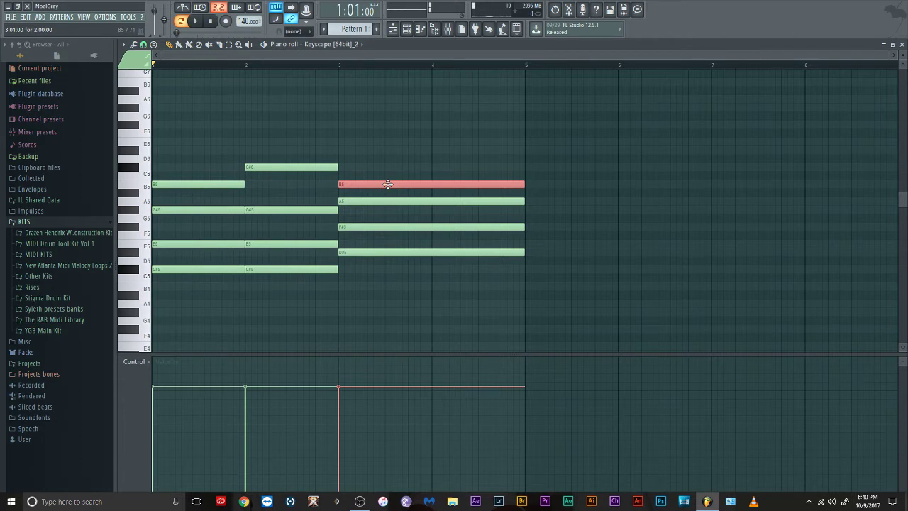
key(ctrl+Down)
key(space)
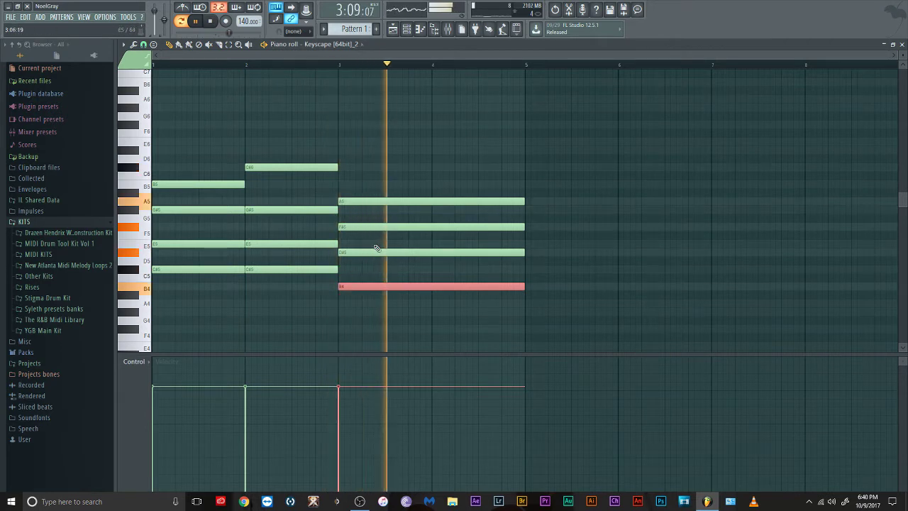
key(space)
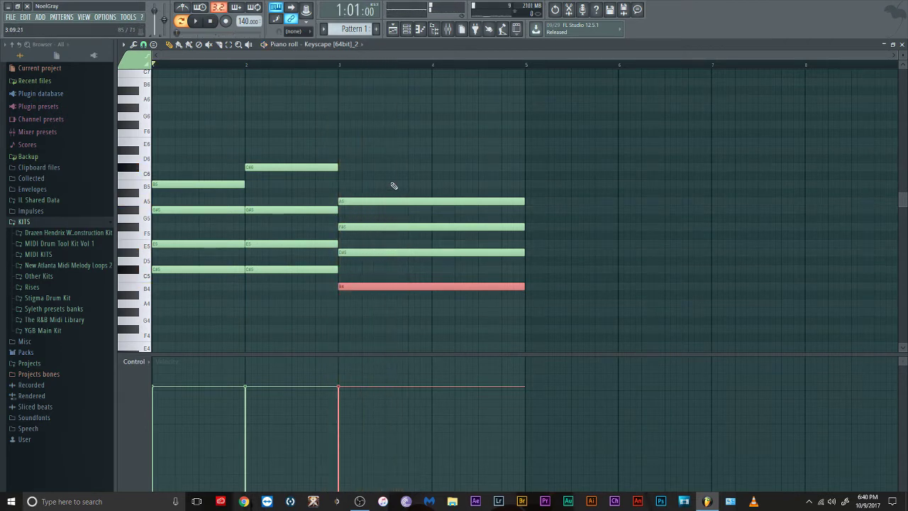
Replace the bar 3 chord with a two-bar chord of A4, C#5, E5 and G#5 starting at bar 3, and play the pattern
right_click(395, 202)
right_click(389, 227)
right_click(381, 252)
right_click(368, 287)
click(346, 269)
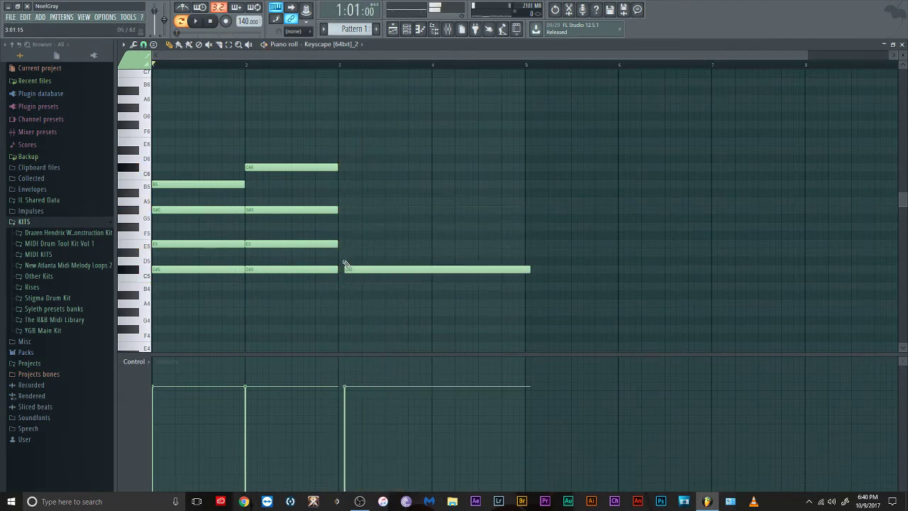
click(345, 244)
click(351, 210)
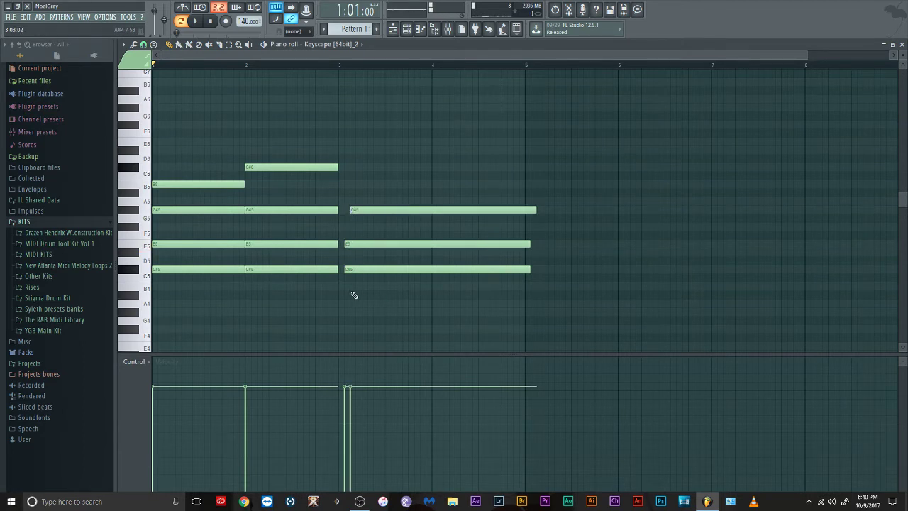
click(352, 304)
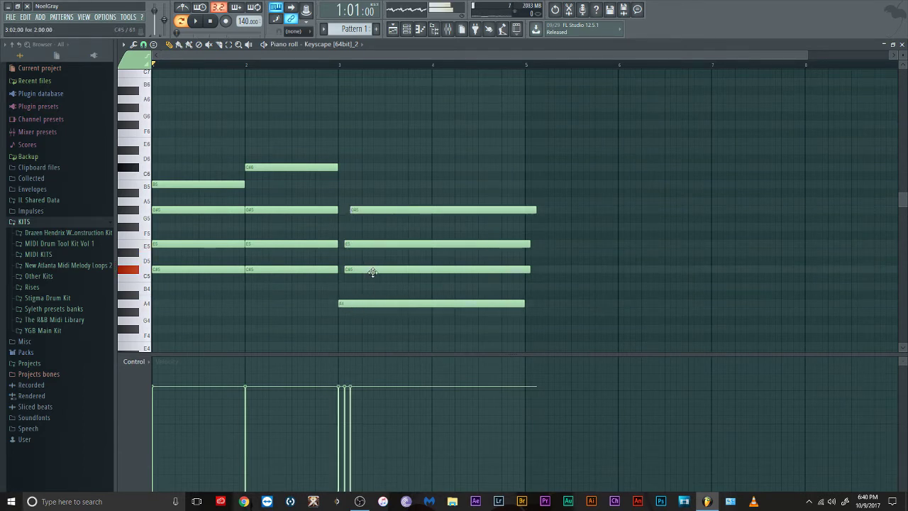
drag(373, 271, 376, 244)
key(space)
drag(387, 210, 374, 208)
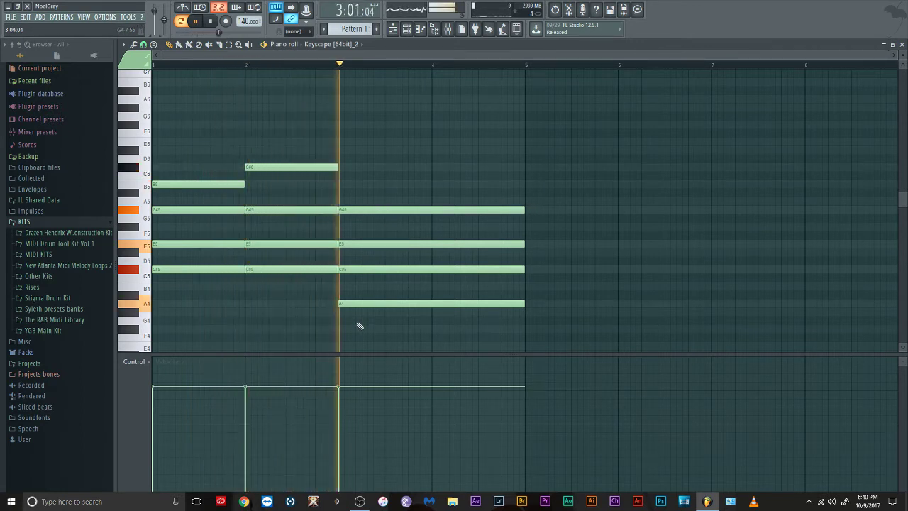
Replace the A4, C#5, E5 and G#5 chord with a two-bar chord of B4, D#5, F#5 and A5, and play the pattern
right_click(391, 210)
right_click(389, 244)
right_click(387, 270)
right_click(383, 304)
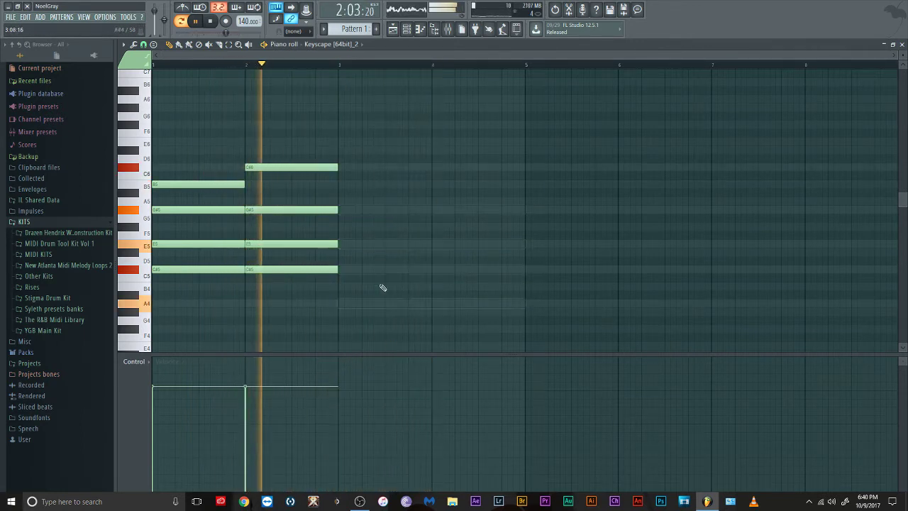
key(space)
click(345, 202)
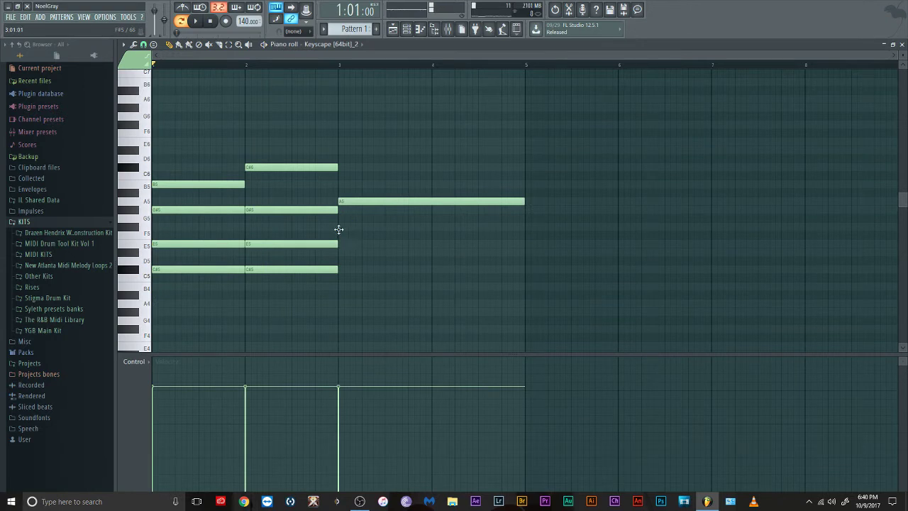
click(340, 227)
click(344, 252)
click(340, 287)
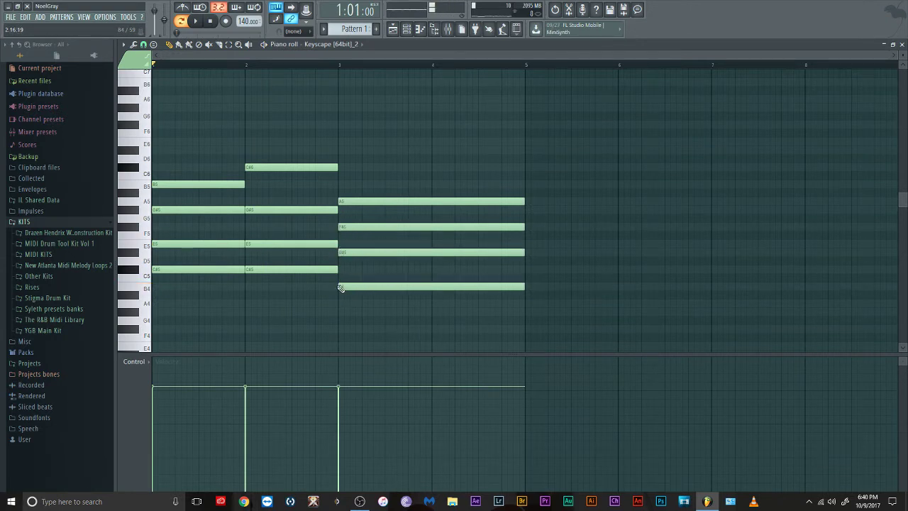
key(space)
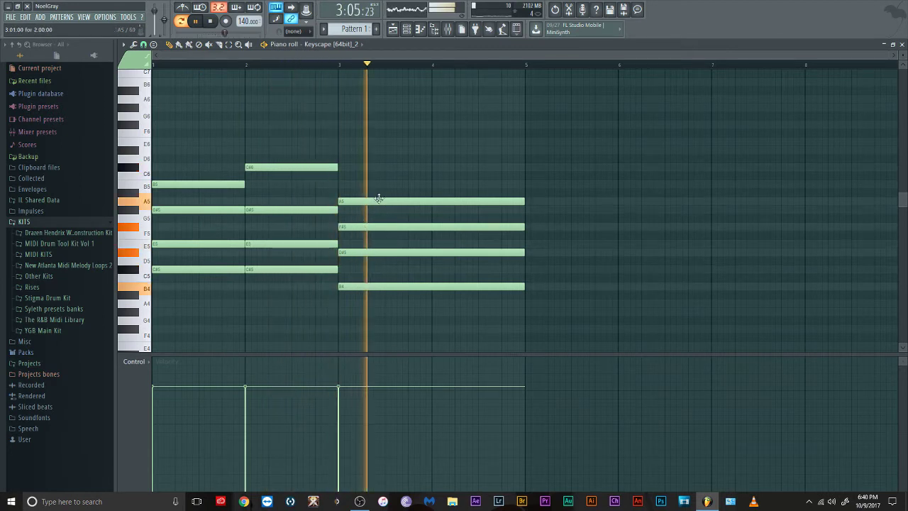
scroll(249, 308, up, 4)
scroll(270, 276, down, 1)
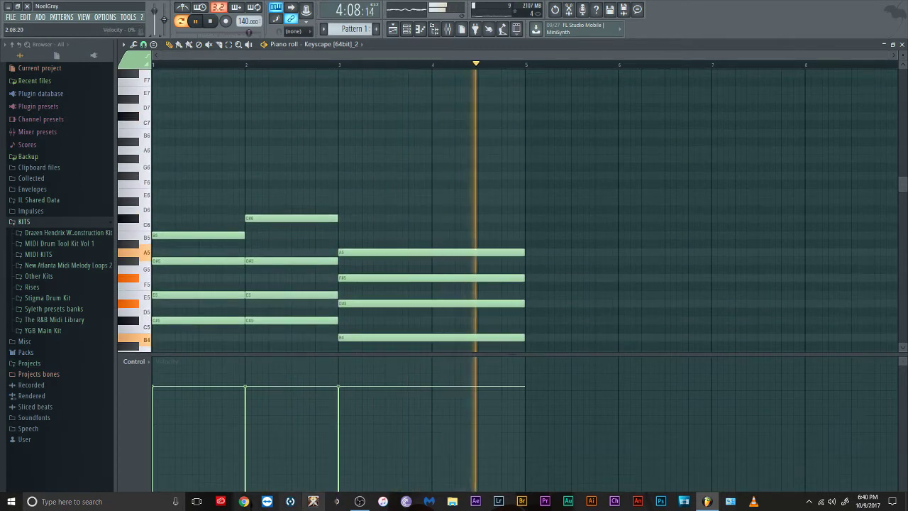
key(space)
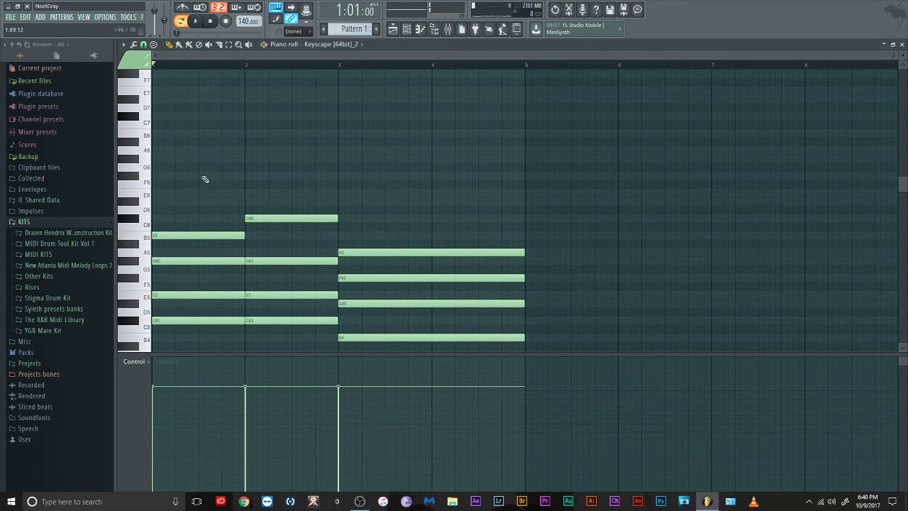
Select all chord notes, randomize their velocities at a lower overall level, and play the pattern
drag(204, 170, 419, 343)
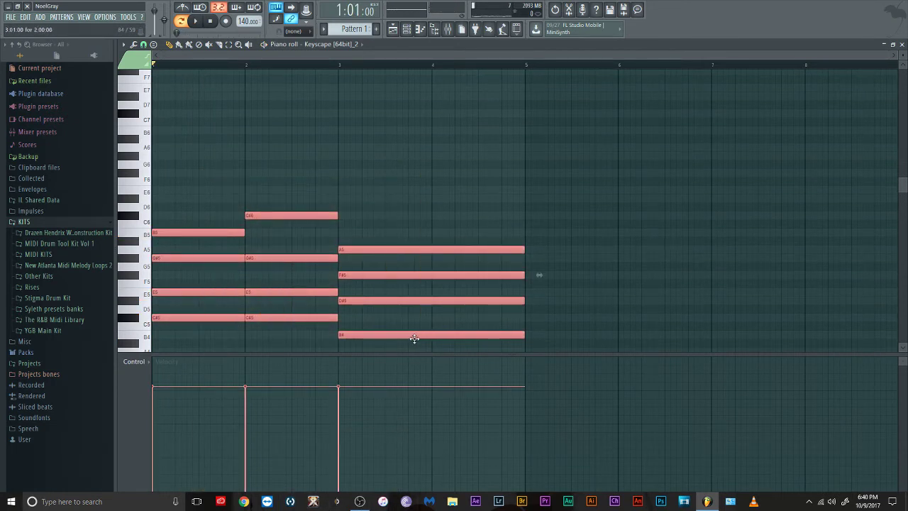
key(alt+r)
click(489, 340)
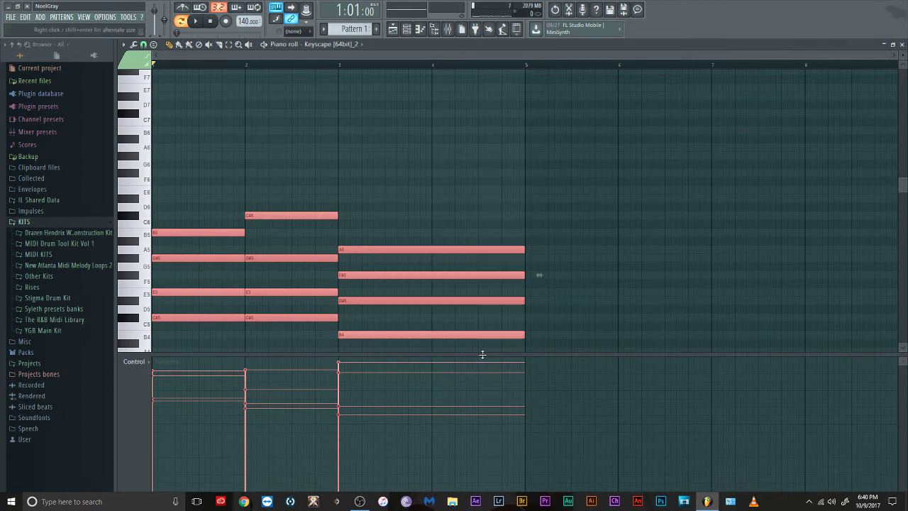
key(space)
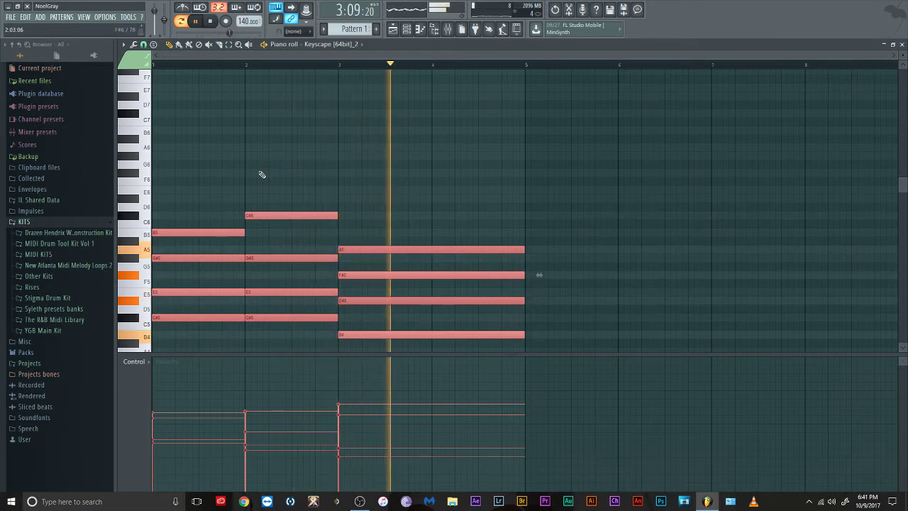
key(space)
key(space)
key(space)
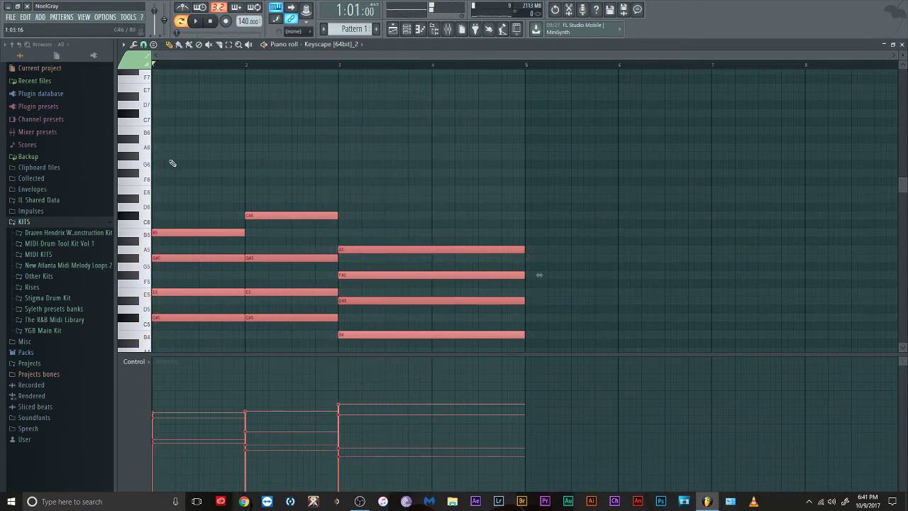
Draw a melody of short G#6 and A6 and long B6 in bar 1, and short A6 and G#6 and long F#6 in bar 2
scroll(208, 140, up, 3)
scroll(209, 170, down, 2)
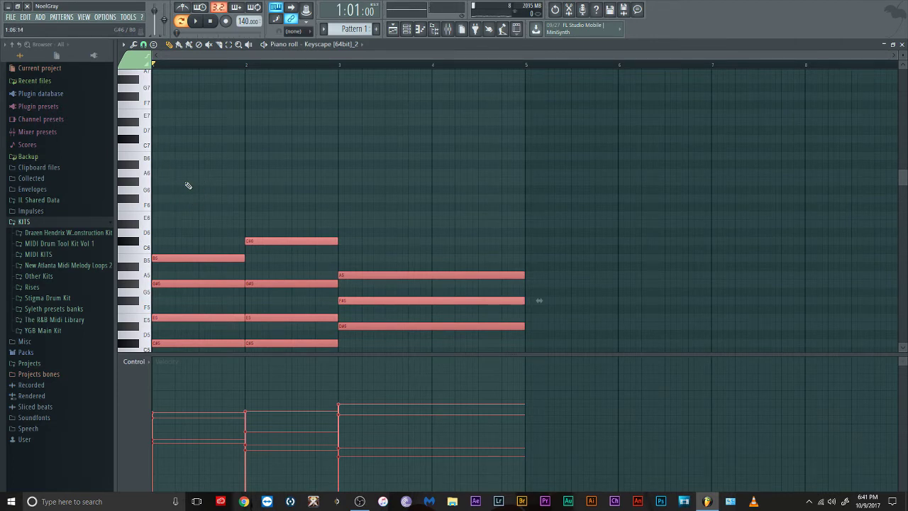
mouse_move(188, 186)
mouse_down()
mouse_move(198, 189)
mouse_move(189, 180)
mouse_up()
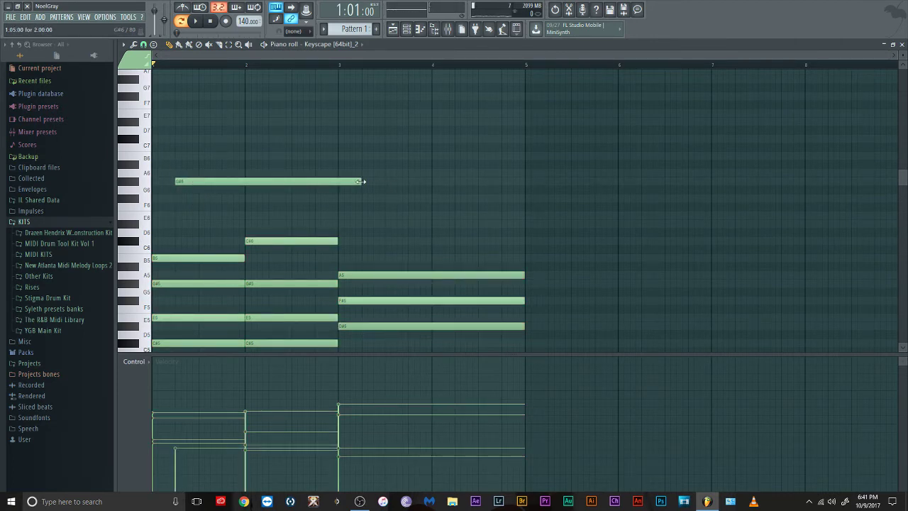
drag(360, 182, 183, 188)
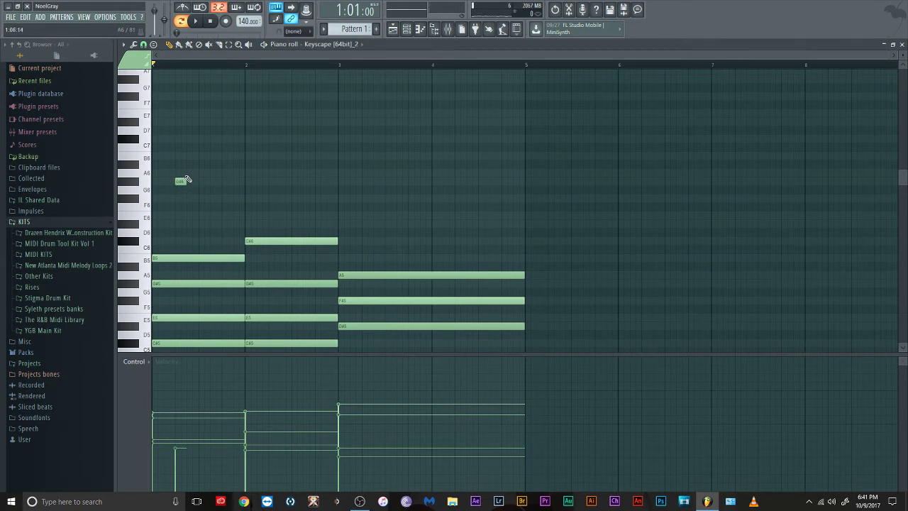
key(space)
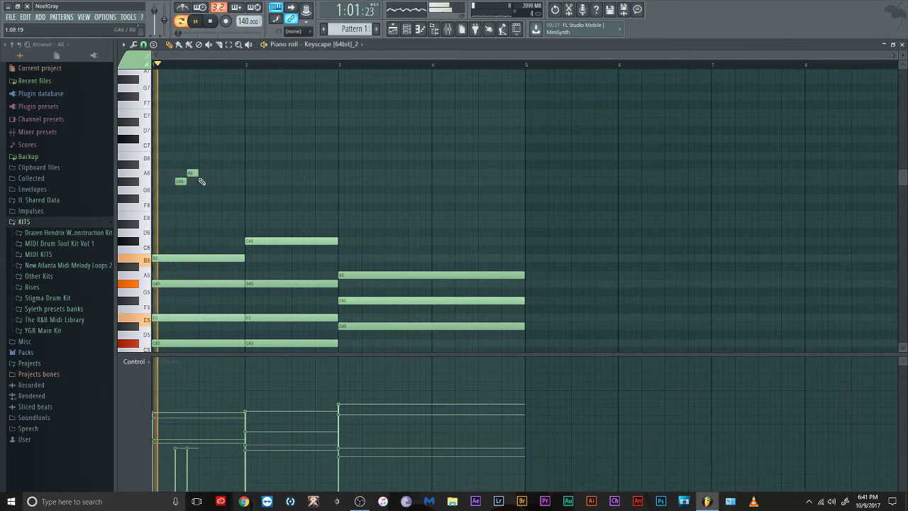
click(199, 155)
key(space)
drag(213, 155, 244, 155)
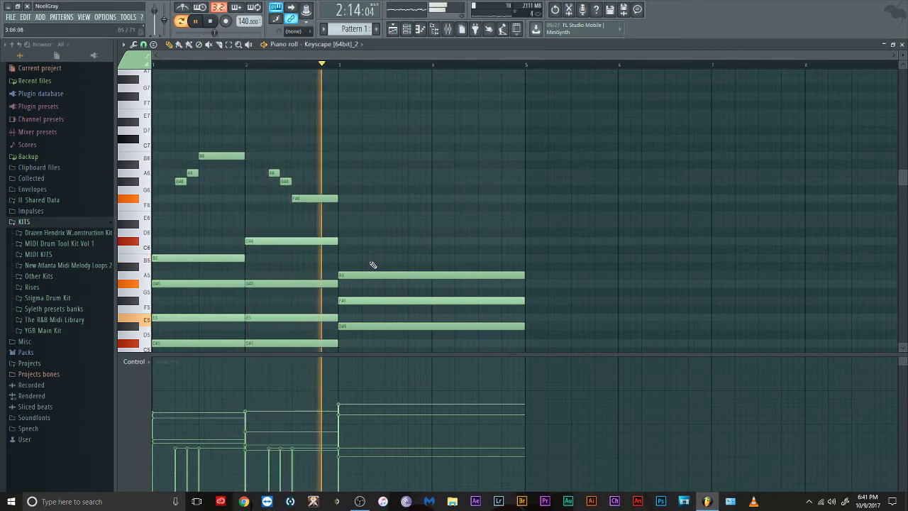
key(space)
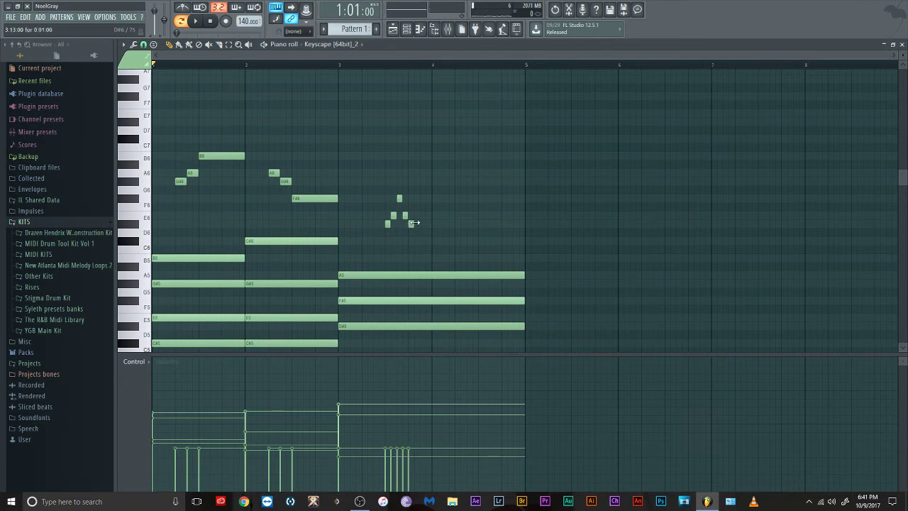
Continue the melody with D#6, E6 and a longer D#6 in bar 3, and D#6, E6, A6, G#6 and E6 in bar 4
key(space)
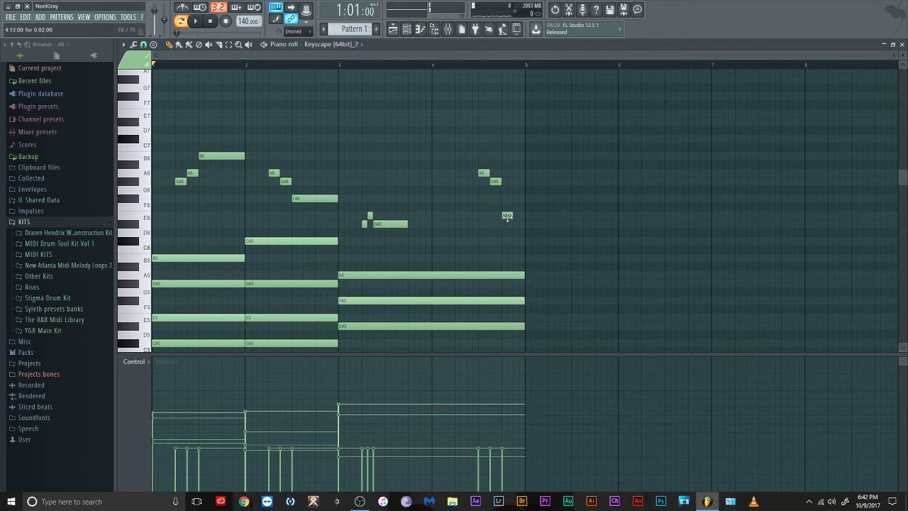
key(space)
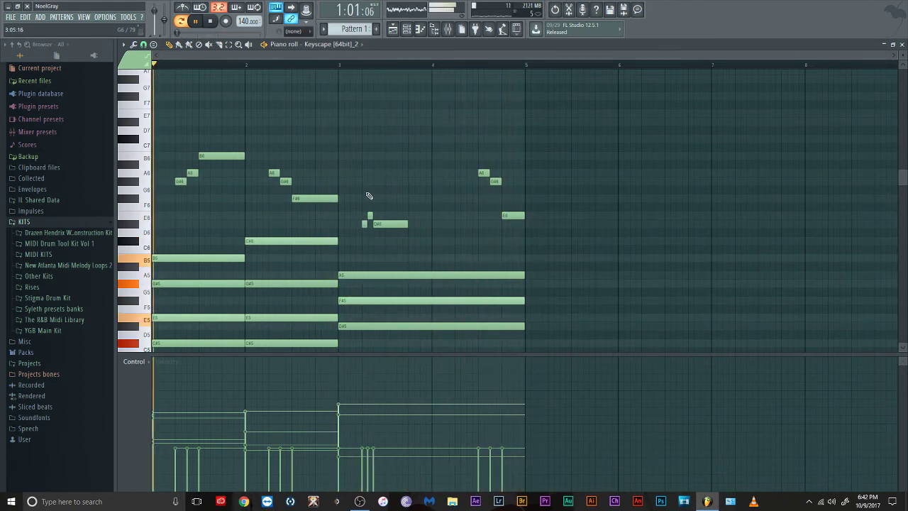
click(457, 224)
drag(459, 225, 465, 225)
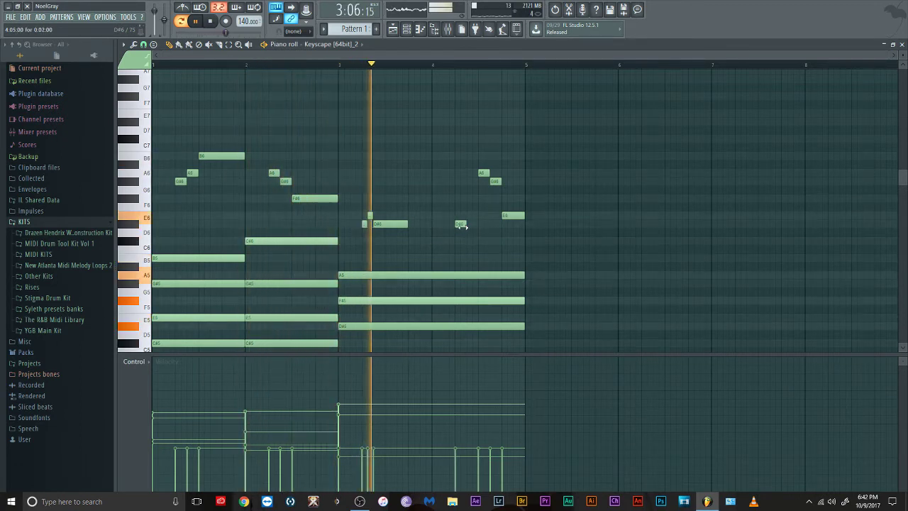
click(471, 216)
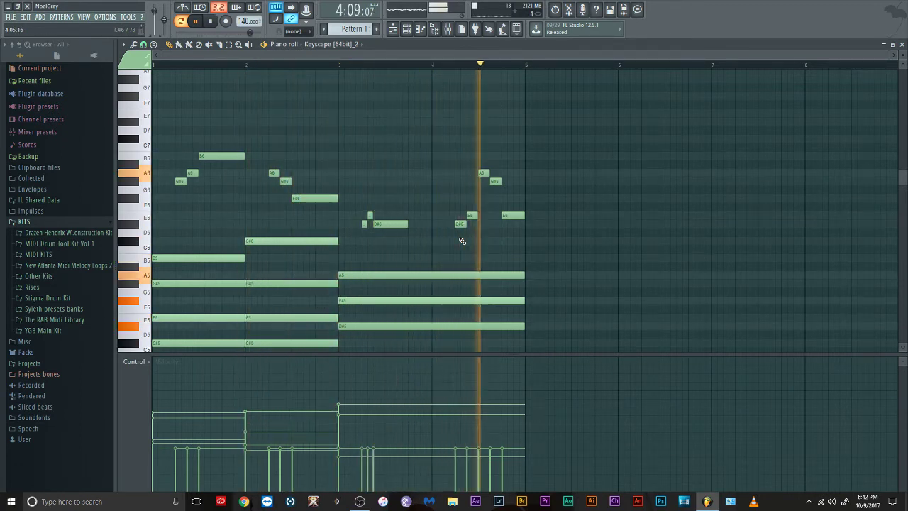
Duplicate the lowest note of each chord one octave down as C#4, C#4 and B3 bass notes, and play the pattern
scroll(429, 270, down, 5)
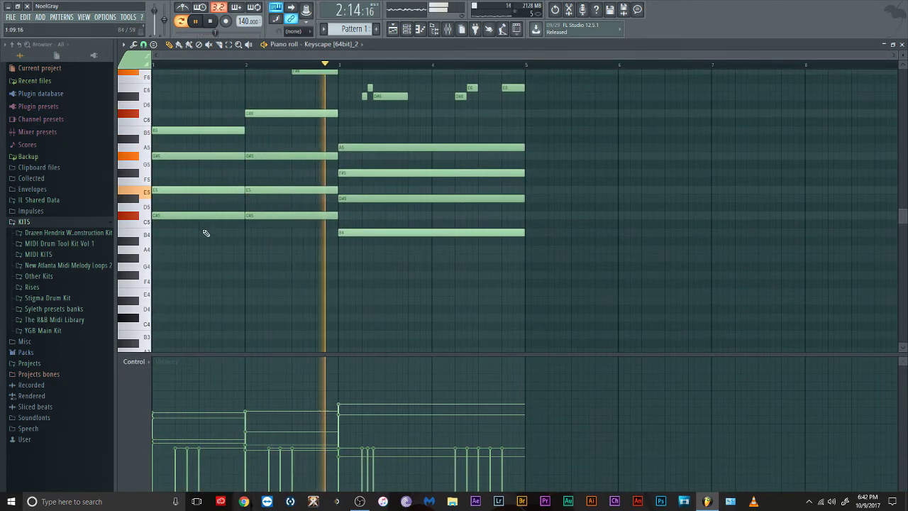
ctrl+click(189, 214)
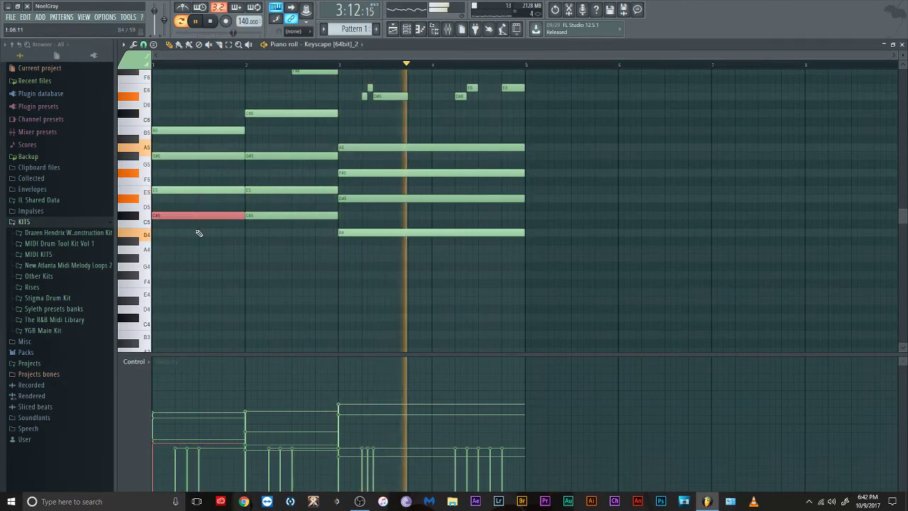
ctrl+click(264, 215)
ctrl+click(359, 233)
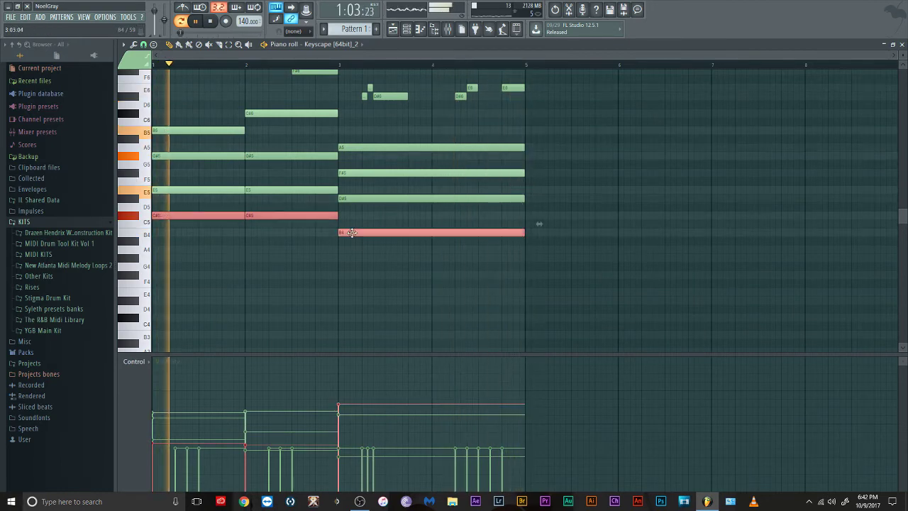
key(ctrl+Down)
key(space)
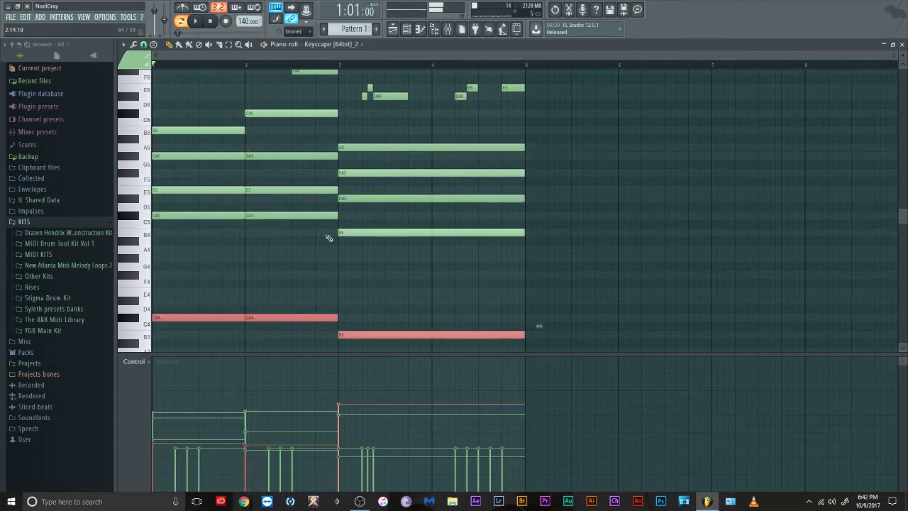
scroll(333, 235, up, 5)
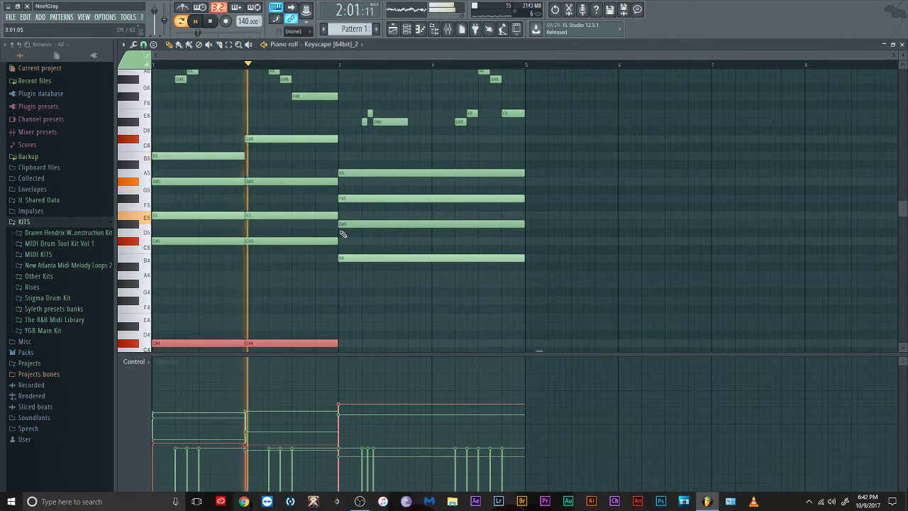
scroll(334, 237, down, 8)
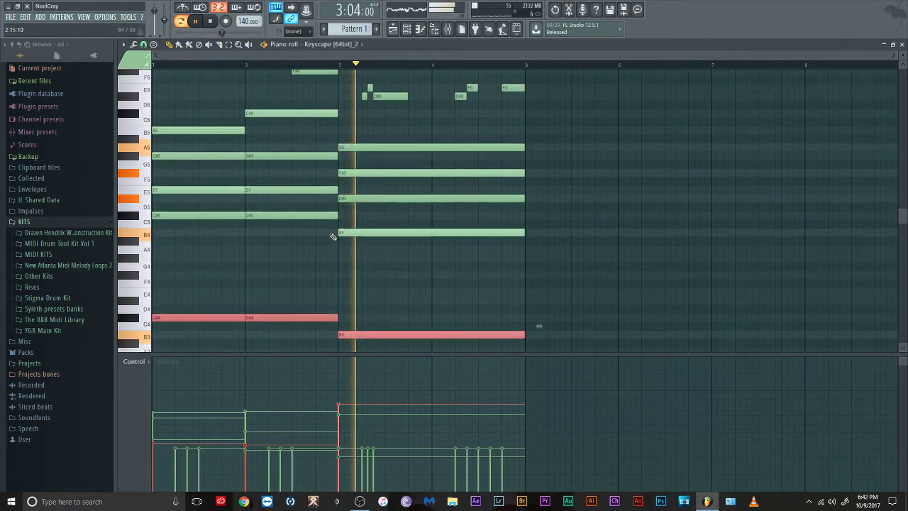
Remove the C#4 bass note from bar 2 and play the pattern
click(314, 258)
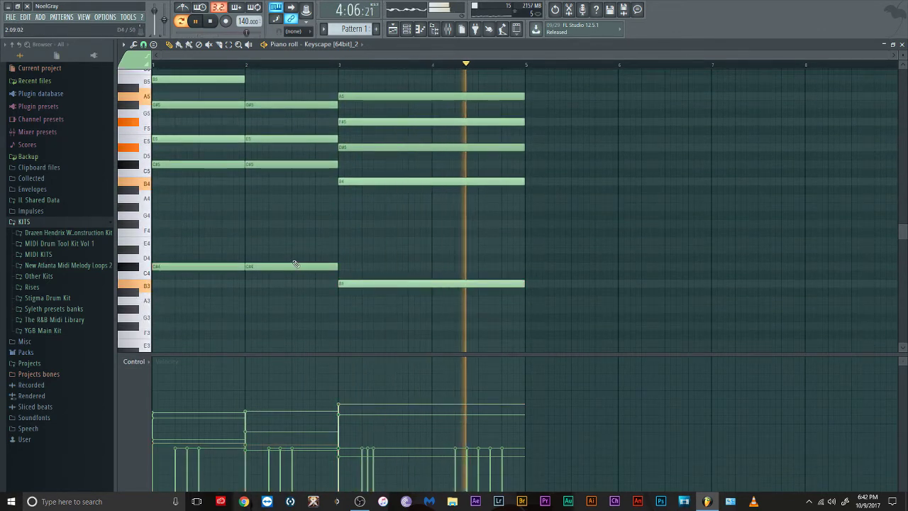
drag(290, 265, 292, 247)
key(space)
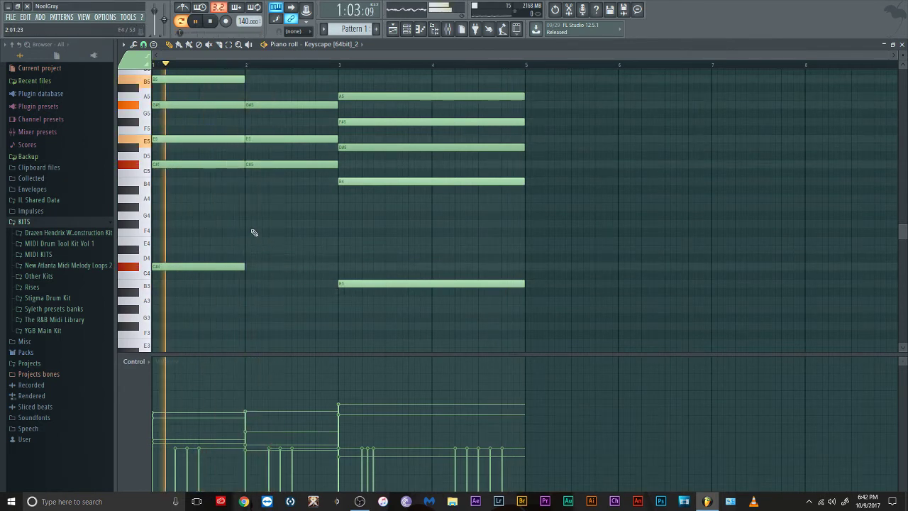
Try an F#4 bass note in bar 2 and one-bar E4 and D#4 bass notes in bars 3 and 4
click(254, 227)
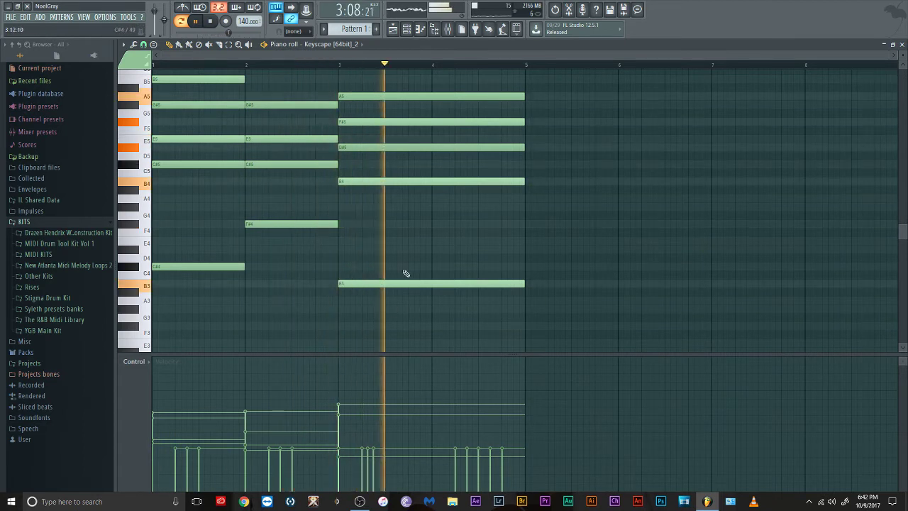
drag(524, 285, 412, 242)
click(432, 249)
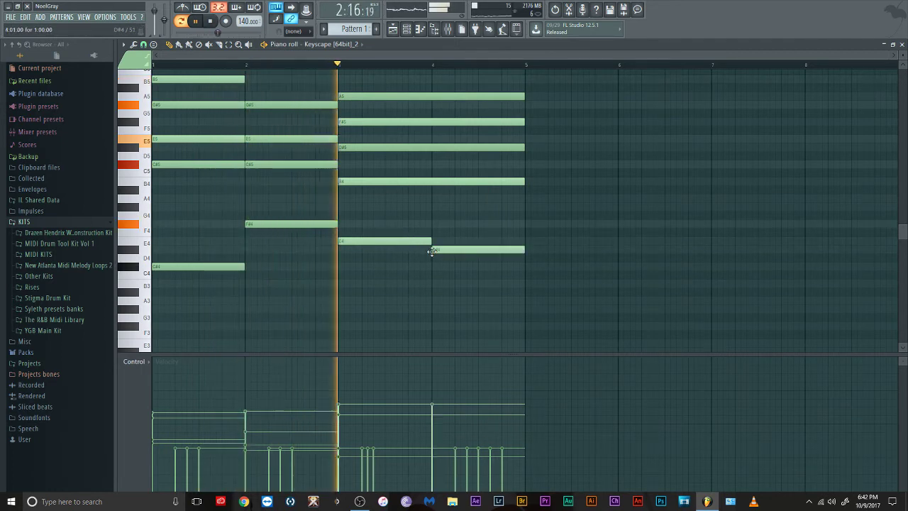
Replace the E4 in bar 3 with C#4, and rework the last two bass notes to B3 in bar 3 and A3 in bar 4
right_click(400, 242)
click(344, 266)
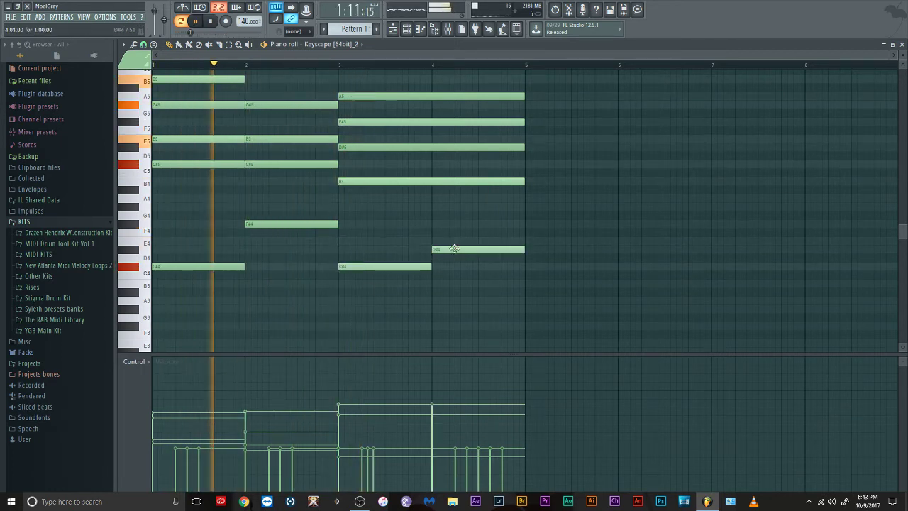
drag(455, 248, 459, 286)
drag(411, 268, 439, 300)
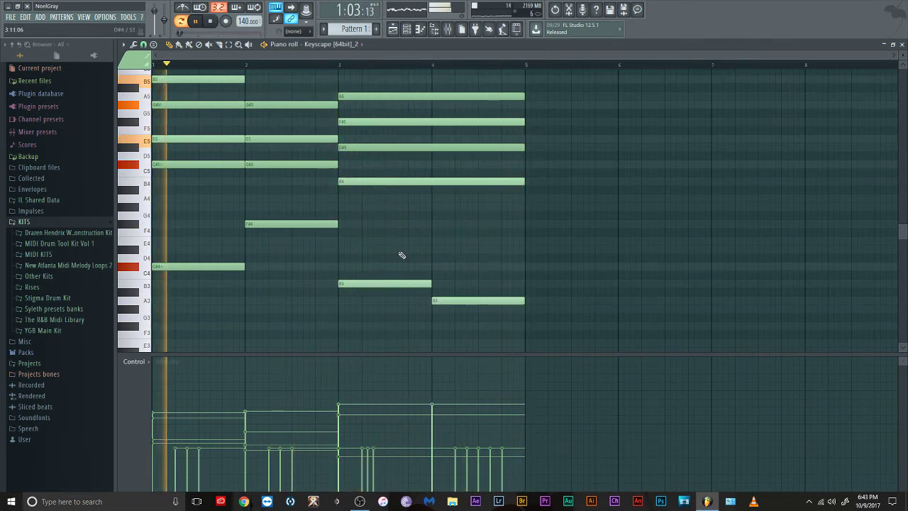
Extend the C#4 bass note over bars 1 and 2, with one-bar A3 and G#3 bass notes in bars 3 and 4
scroll(349, 203, down, 3)
scroll(348, 203, up, 3)
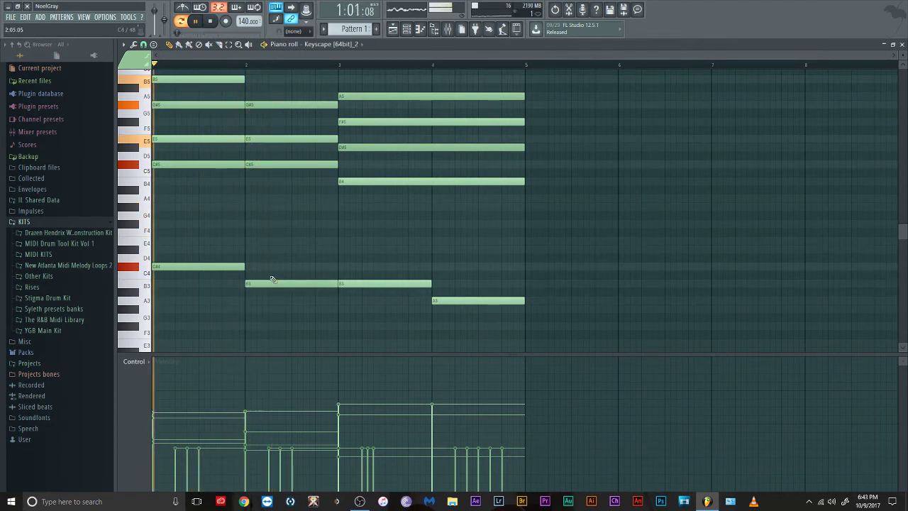
drag(359, 289, 360, 305)
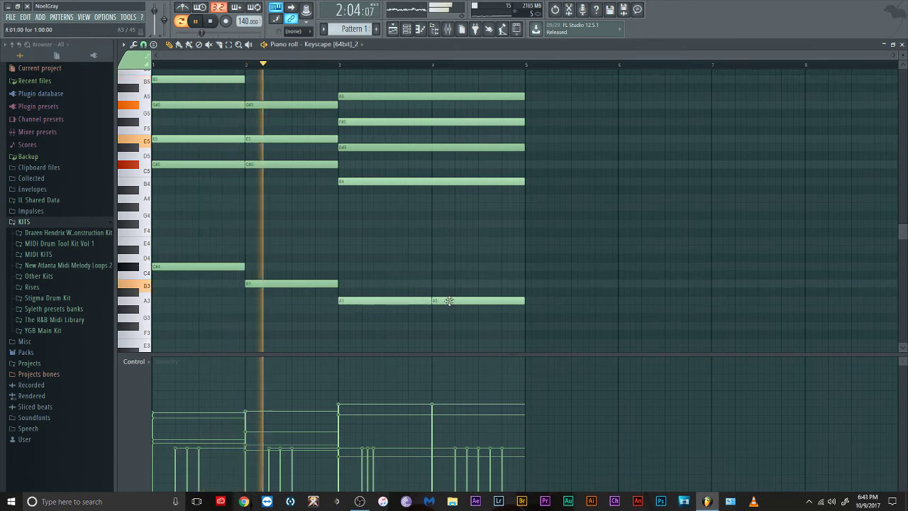
mouse_move(466, 309)
mouse_down()
mouse_move(446, 318)
mouse_move(456, 317)
mouse_up()
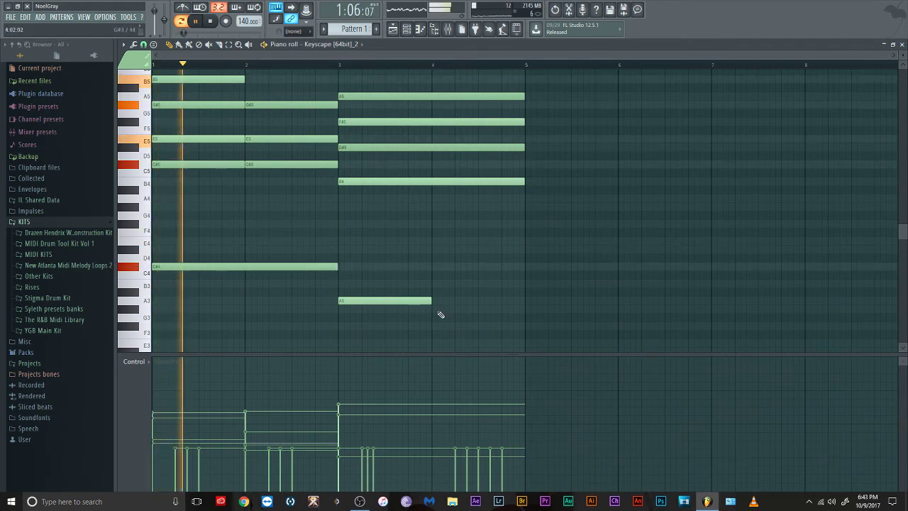
click(432, 310)
drag(623, 314, 525, 310)
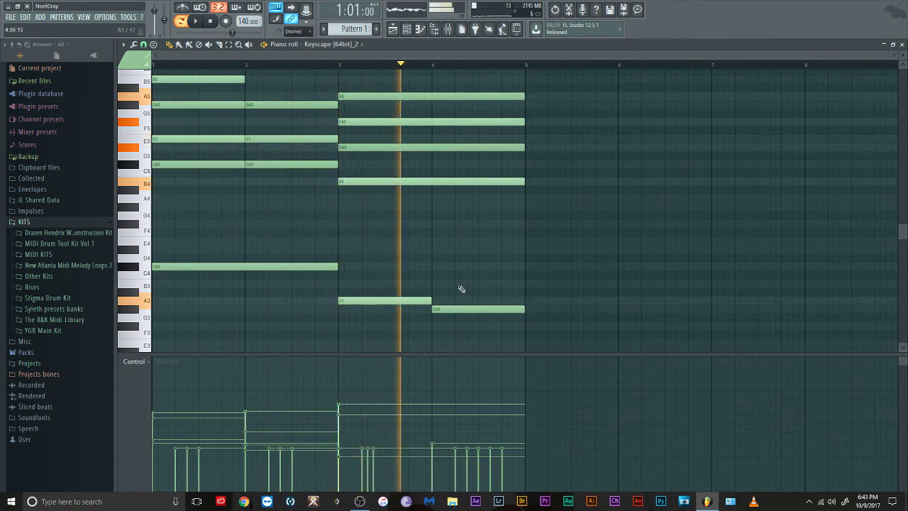
Change the bass notes to B3 in bar 3 and A3 in bar 4 while playing the pattern
key(space)
right_click(369, 300)
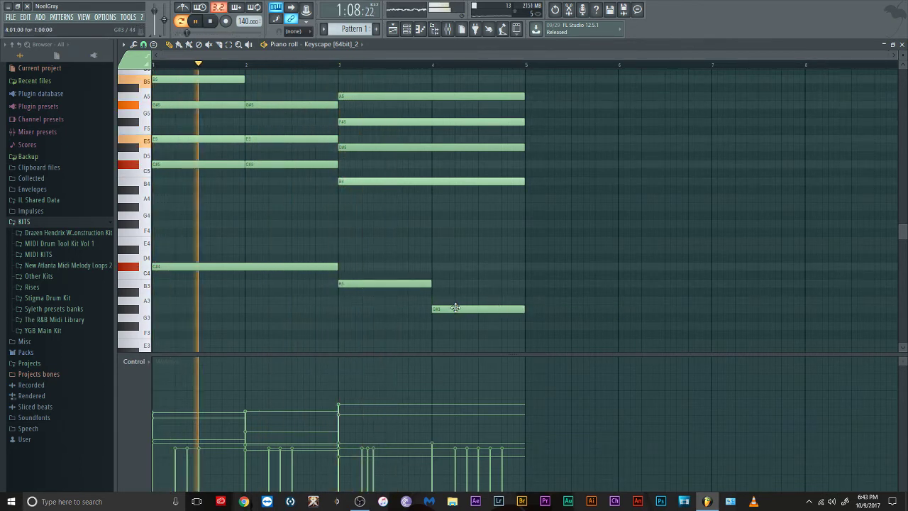
drag(456, 308, 456, 297)
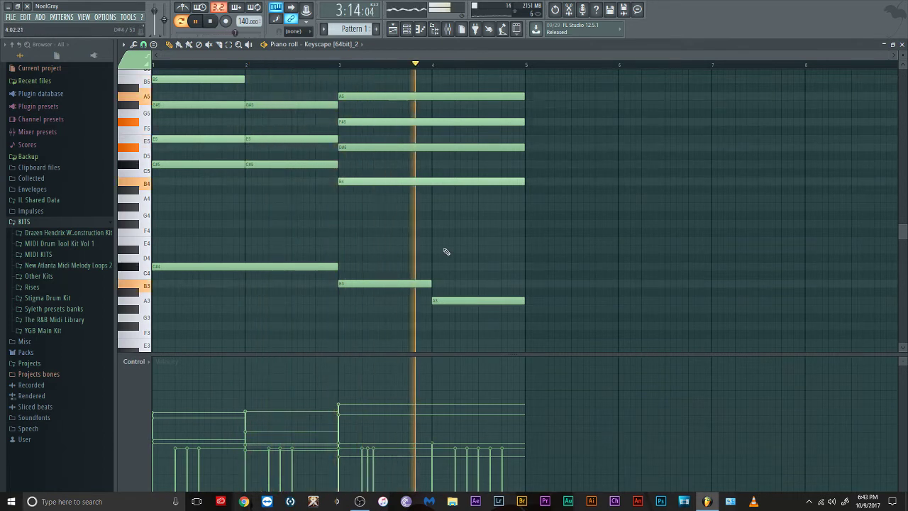
Remove the C#5 from the bar 2 chord, trying an extended C#5 and a B4 in its place during playback
scroll(290, 231, up, 2)
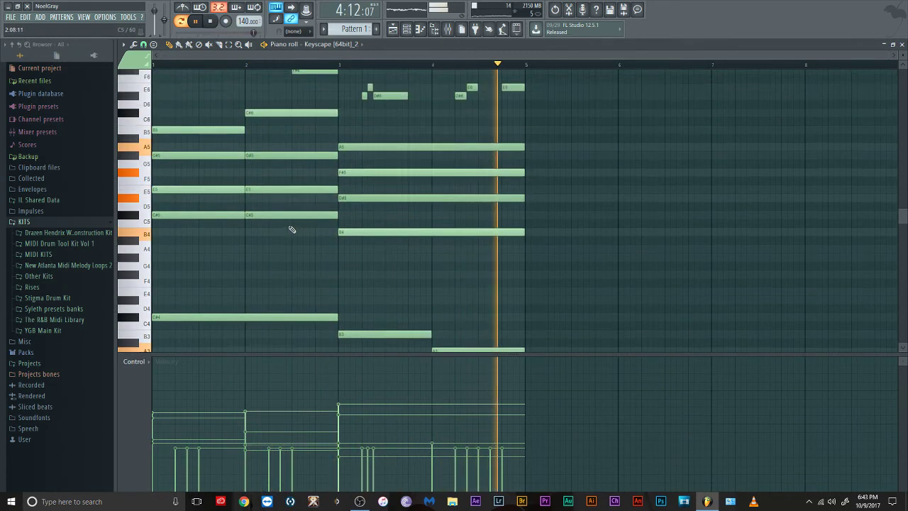
right_click(252, 216)
drag(242, 217, 338, 227)
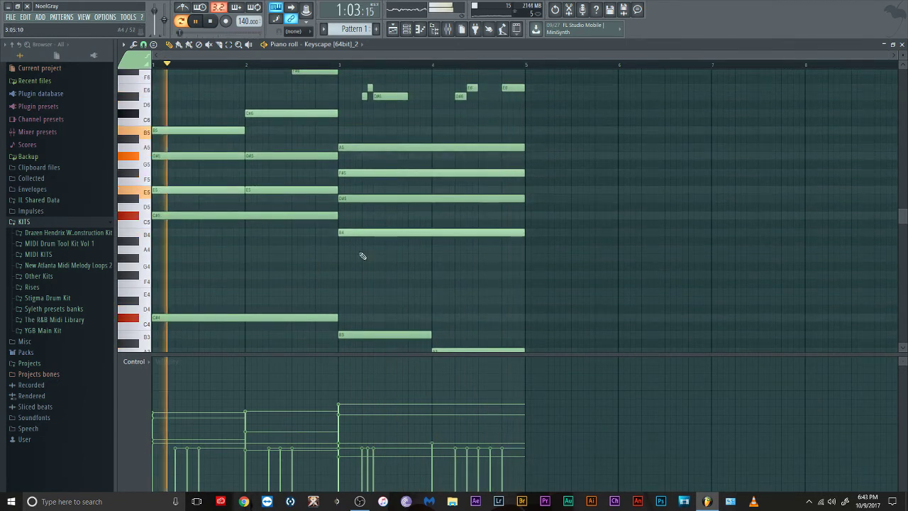
key(space)
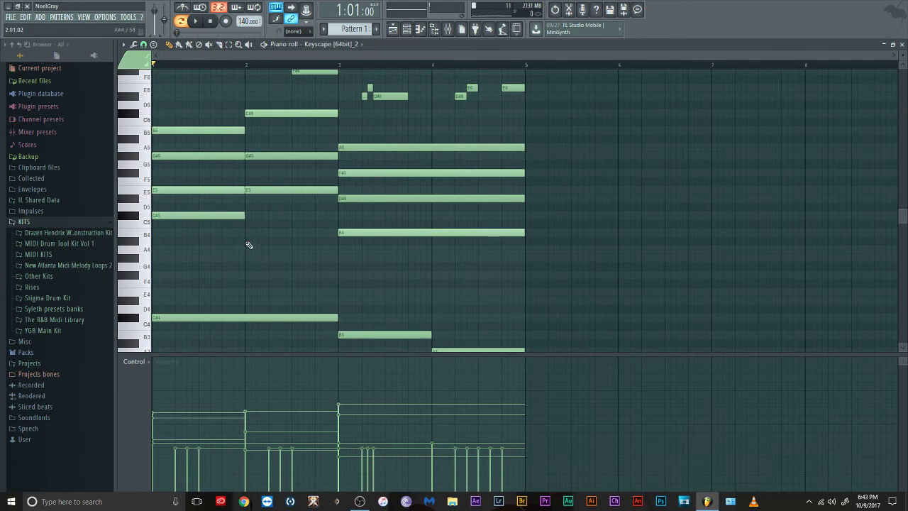
key(space)
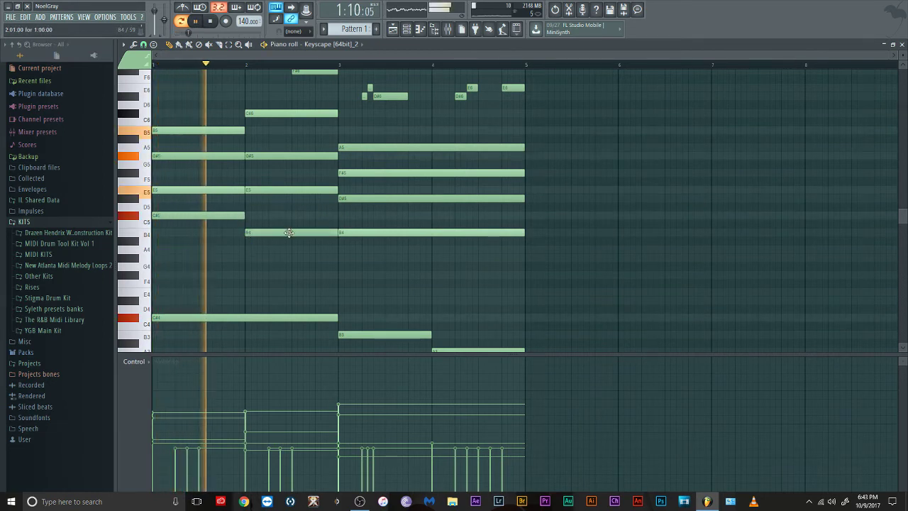
key(space)
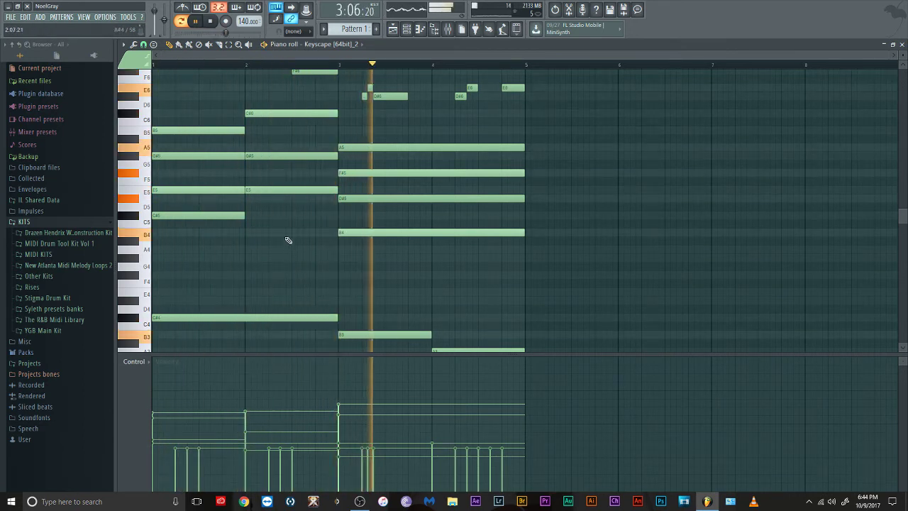
Listen to the pattern and examine its chords and melody, including the space above the melody
scroll(397, 269, up, 5)
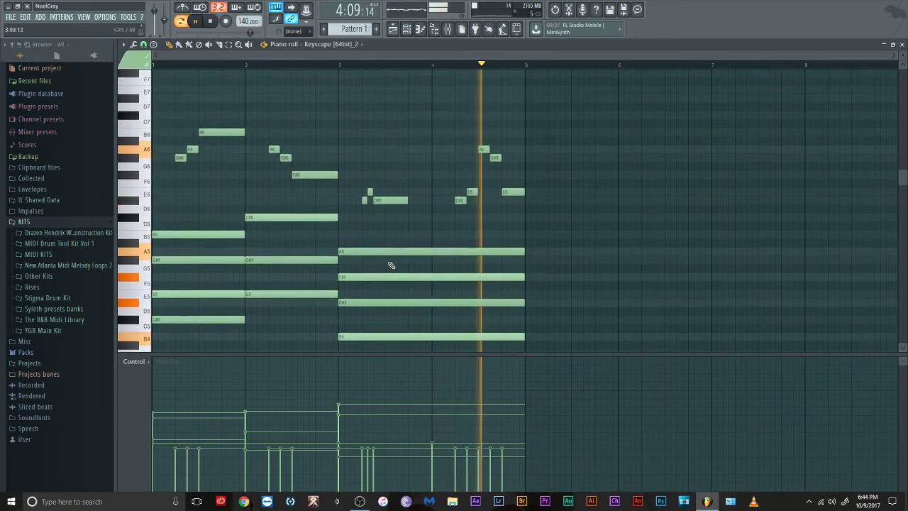
scroll(389, 267, down, 3)
scroll(387, 268, up, 9)
scroll(383, 266, down, 3)
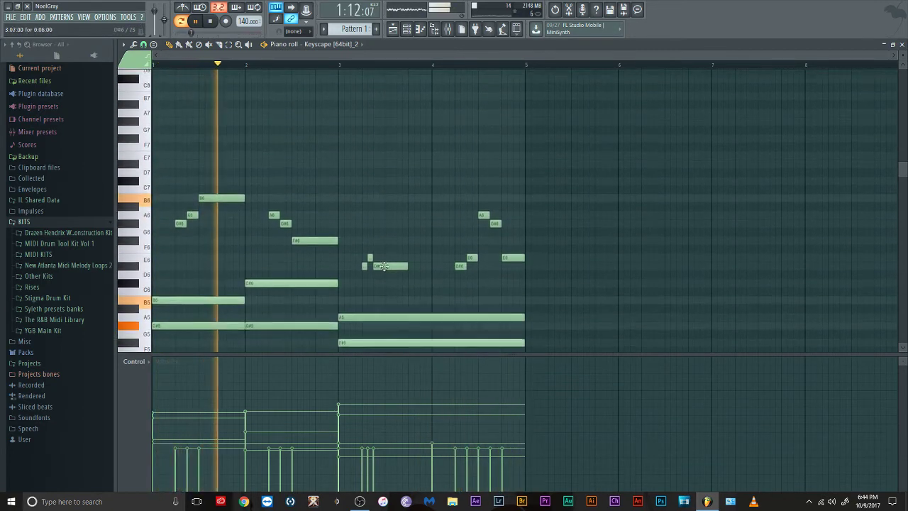
scroll(383, 266, down, 2)
key(space)
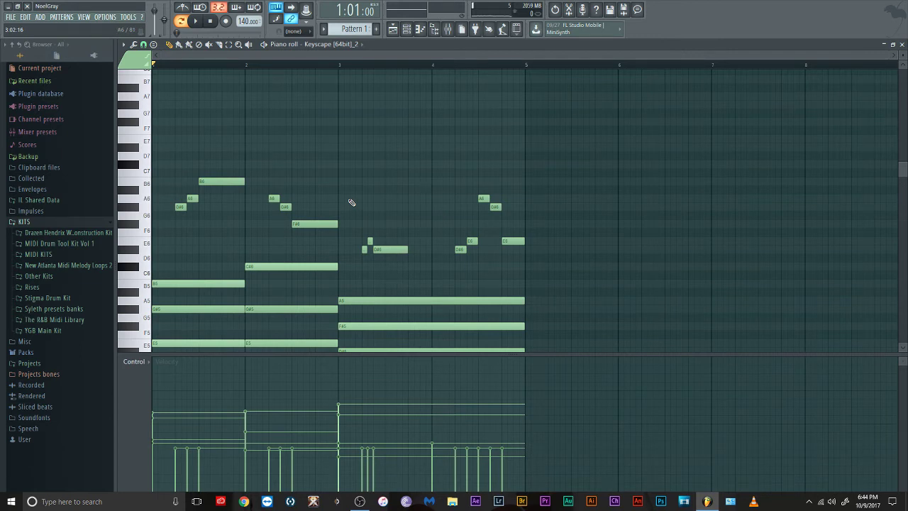
scroll(215, 227, down, 4)
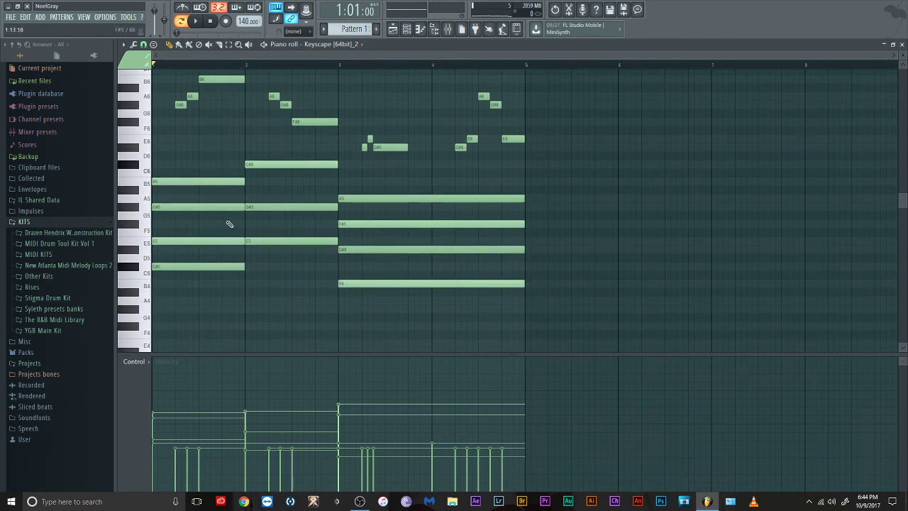
scroll(213, 141, up, 7)
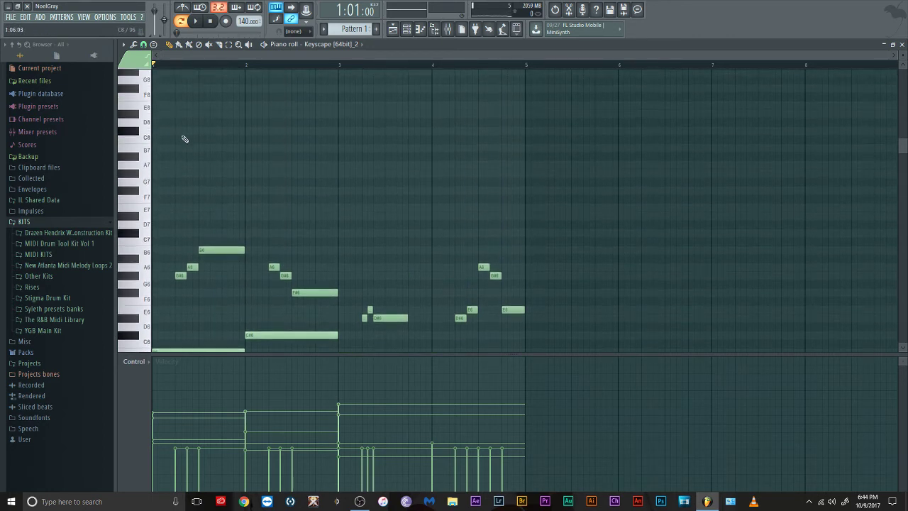
scroll(188, 212, down, 6)
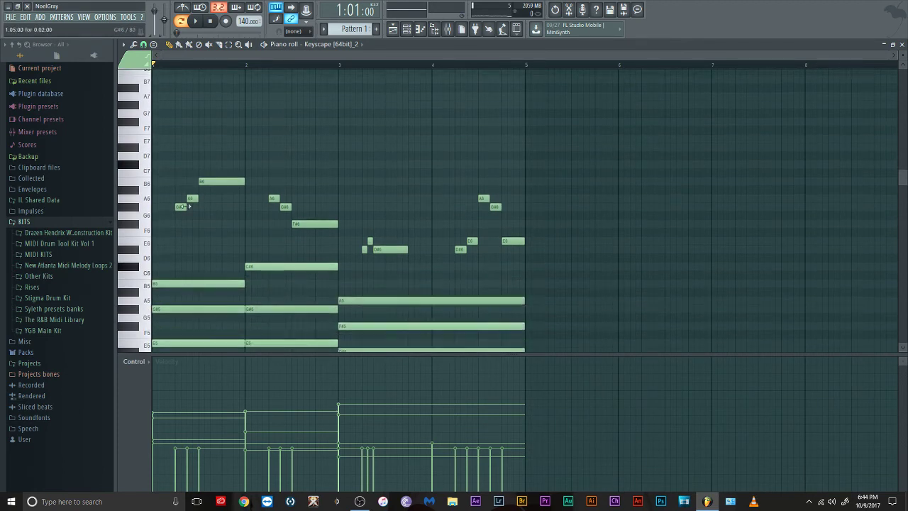
scroll(191, 206, up, 7)
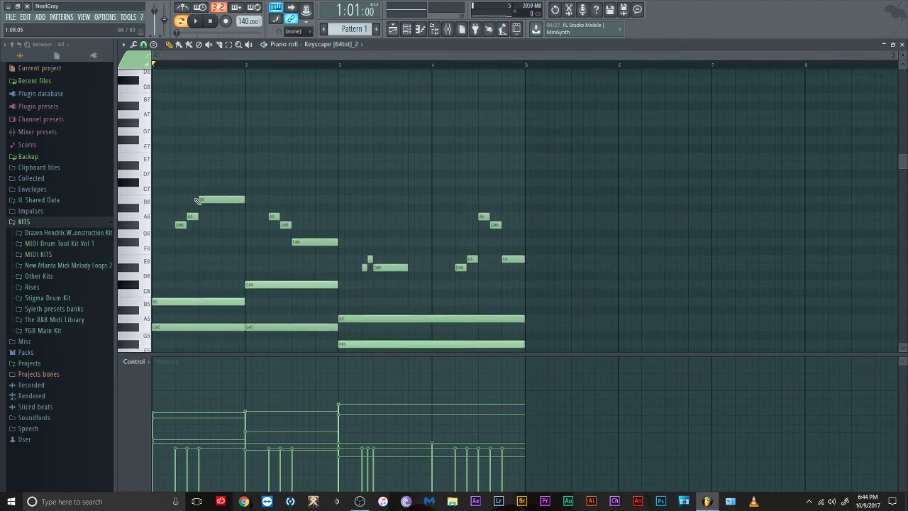
scroll(297, 215, down, 3)
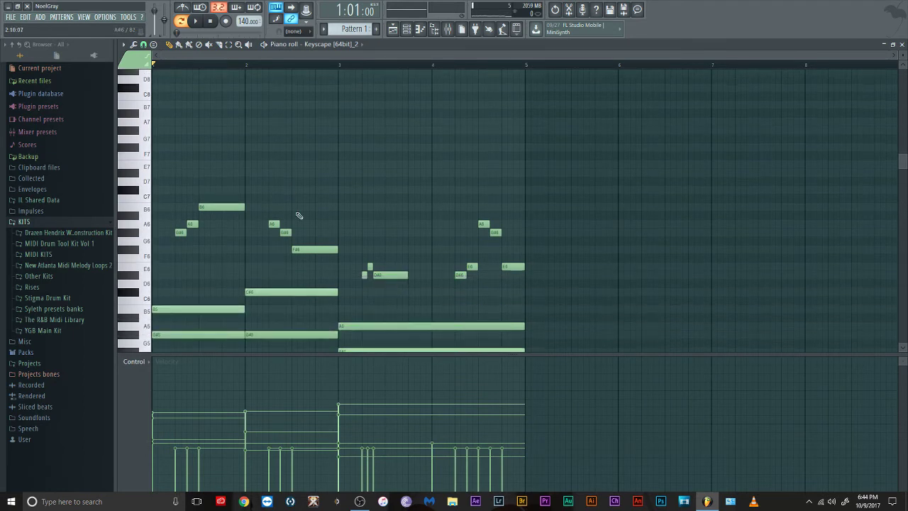
Try high notes in bar 1 above the melody, a full-bar E7 and half-bar C#7 and D#7, and clear them
scroll(298, 215, up, 3)
drag(206, 243, 133, 246)
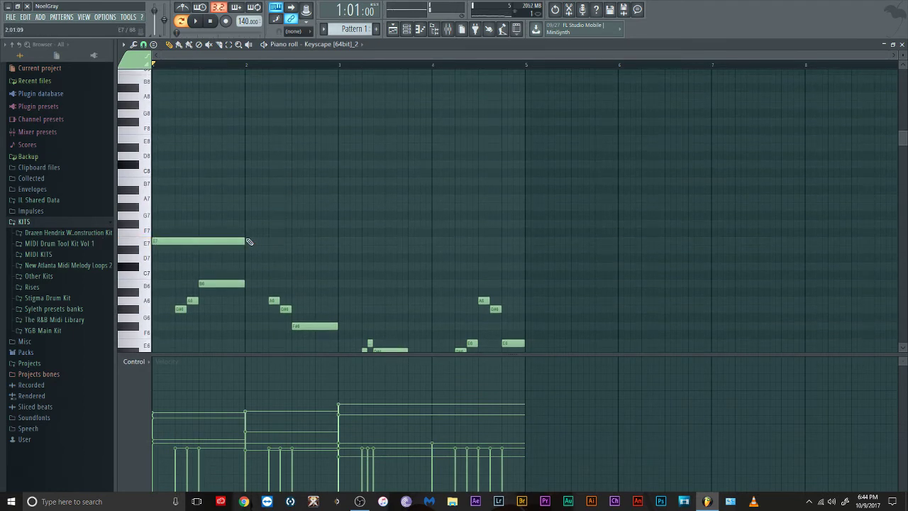
drag(251, 243, 178, 266)
key(space)
key(space)
key(space)
click(196, 249)
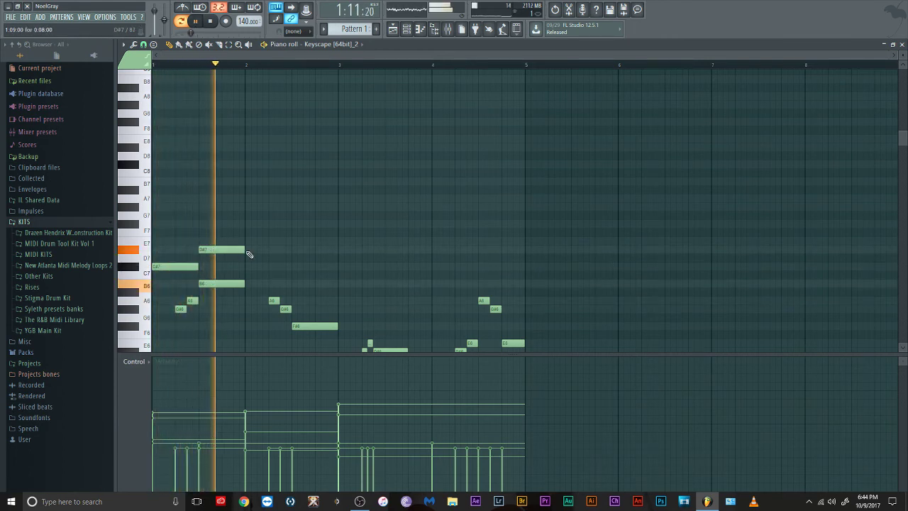
right_click(202, 249)
drag(199, 266, 163, 242)
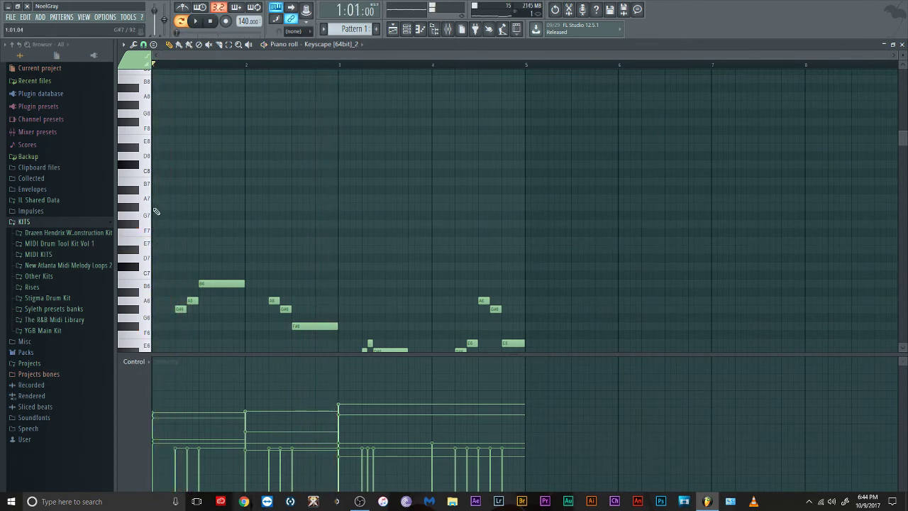
Draw a half-bar G#7 followed by a half-bar A7 above the bar 1 melody and play the pattern
drag(160, 240, 168, 215)
key(space)
key(space)
click(203, 199)
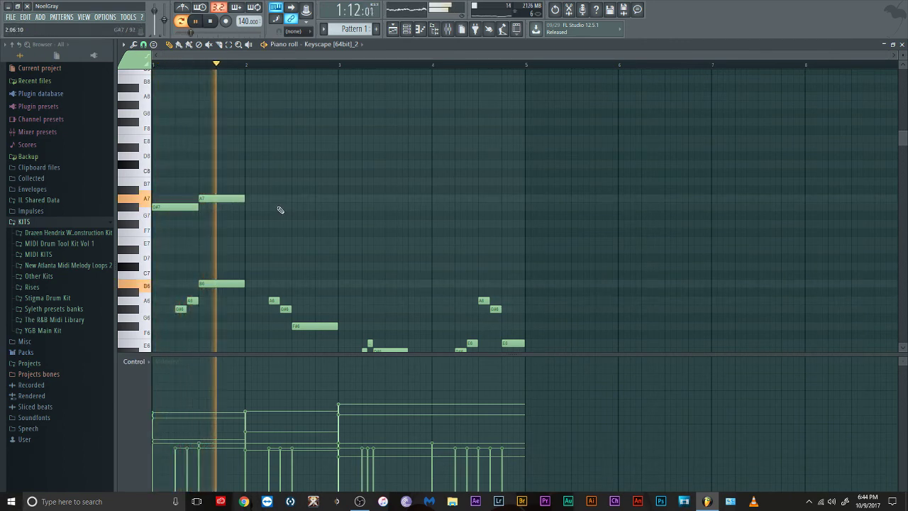
click(246, 206)
right_click(248, 207)
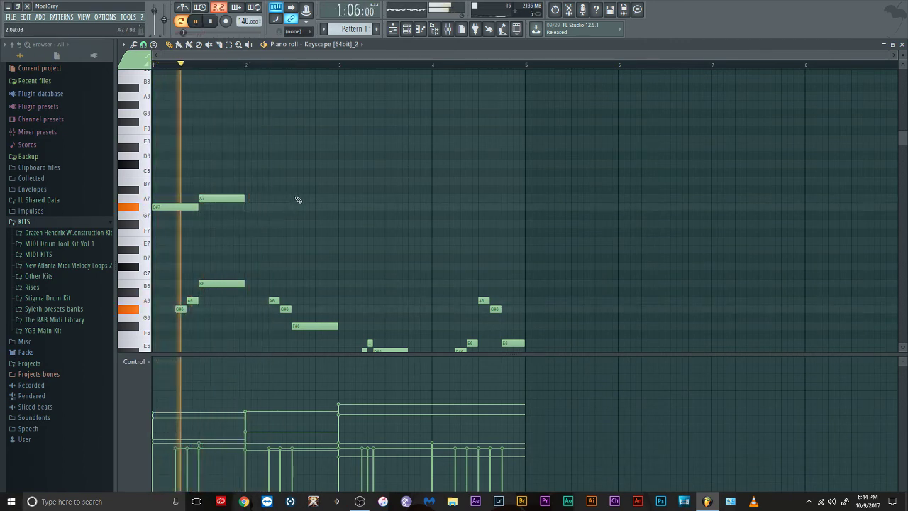
Lengthen the G#7 to three quarters of bar 1 and redraw the A7 in the bar's last quarter
right_click(225, 200)
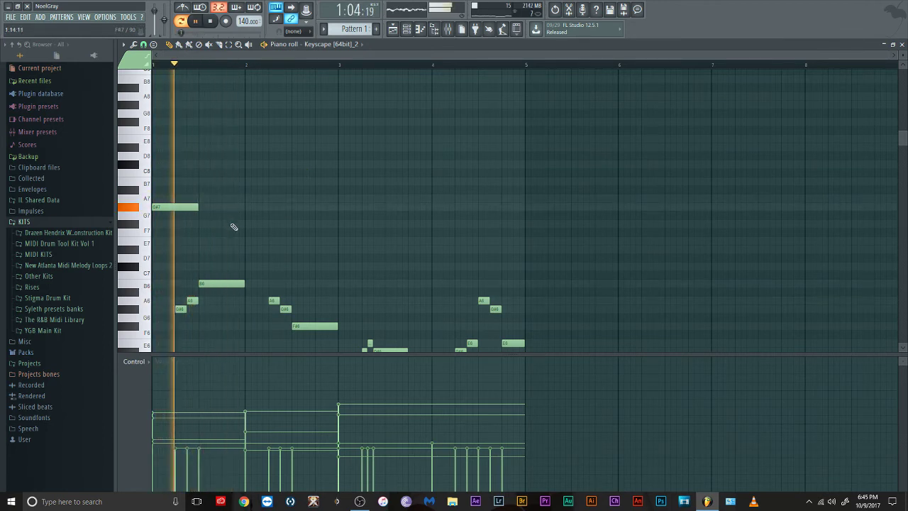
drag(198, 206, 221, 206)
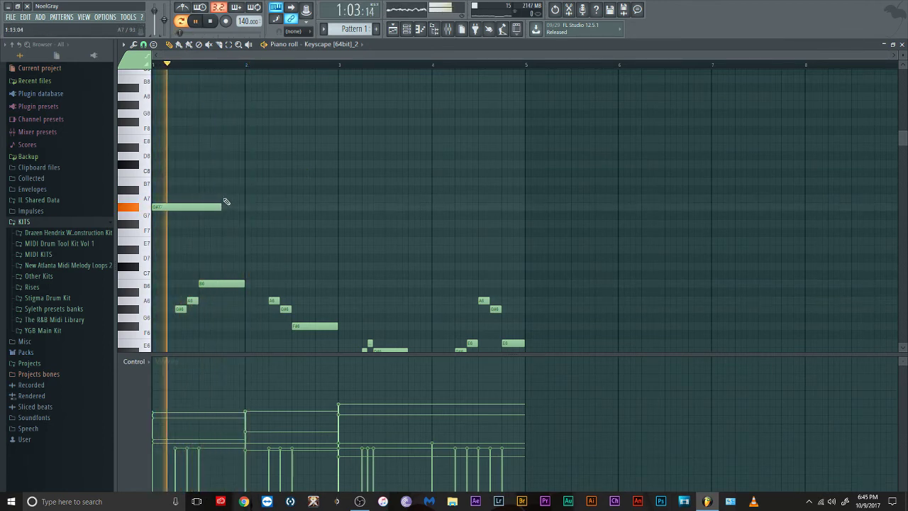
click(227, 200)
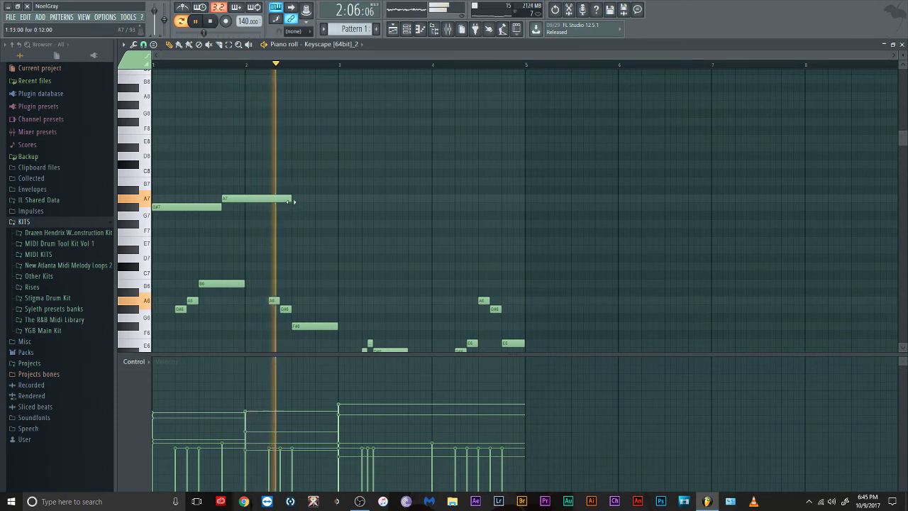
key(space)
drag(291, 199, 255, 207)
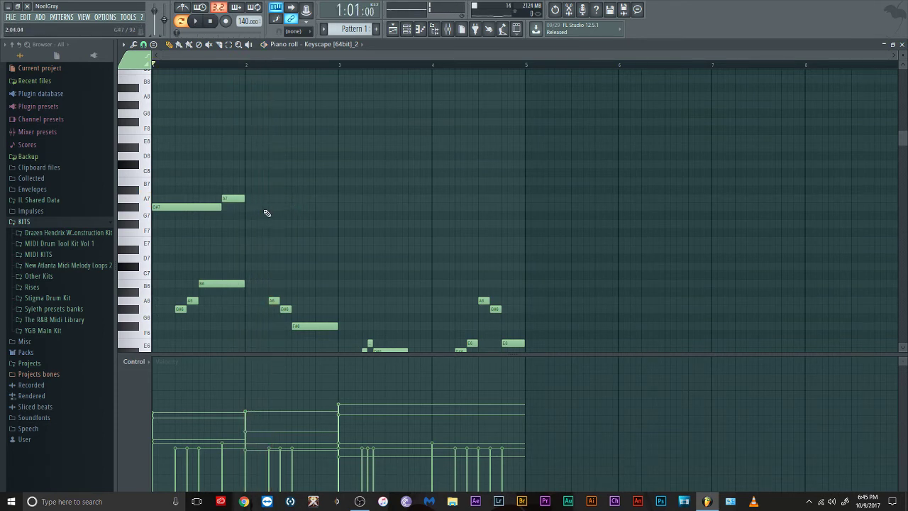
Try a half-bar F#7 at the start of bar 2 during playback, and remove it
click(245, 225)
key(space)
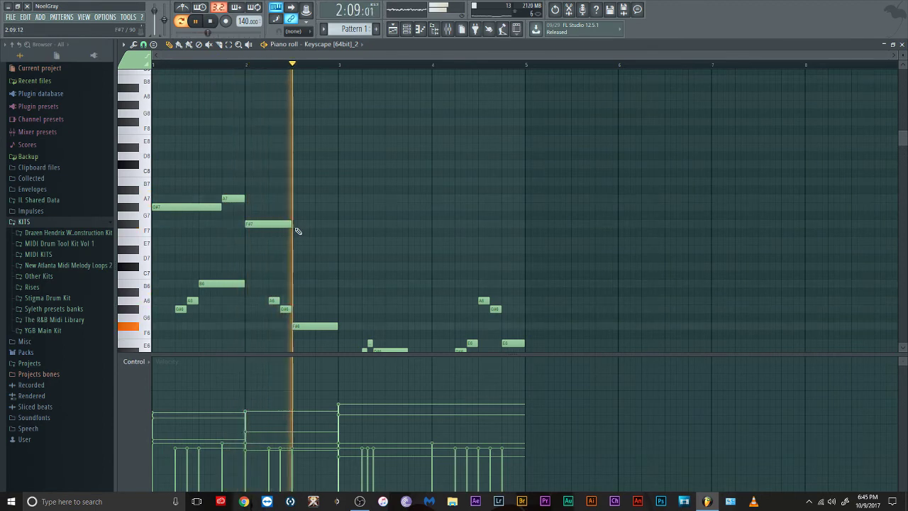
right_click(287, 224)
key(space)
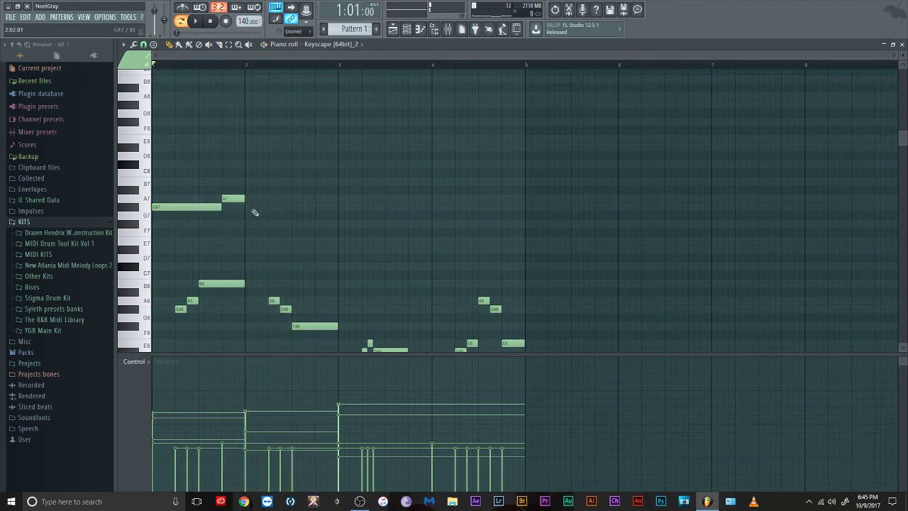
Draw a full-bar B7 in bar 2, raise the velocity of the three high notes together and play the pattern
click(246, 182)
drag(290, 182, 152, 243)
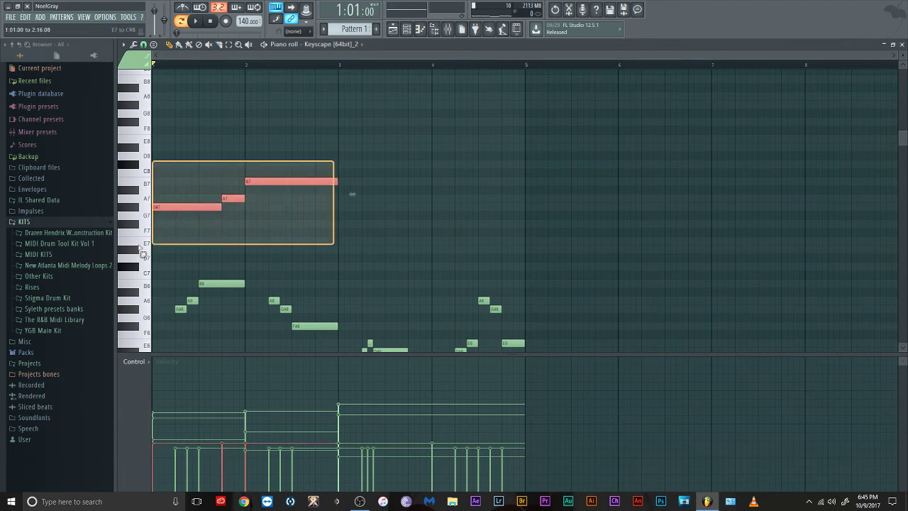
key(space)
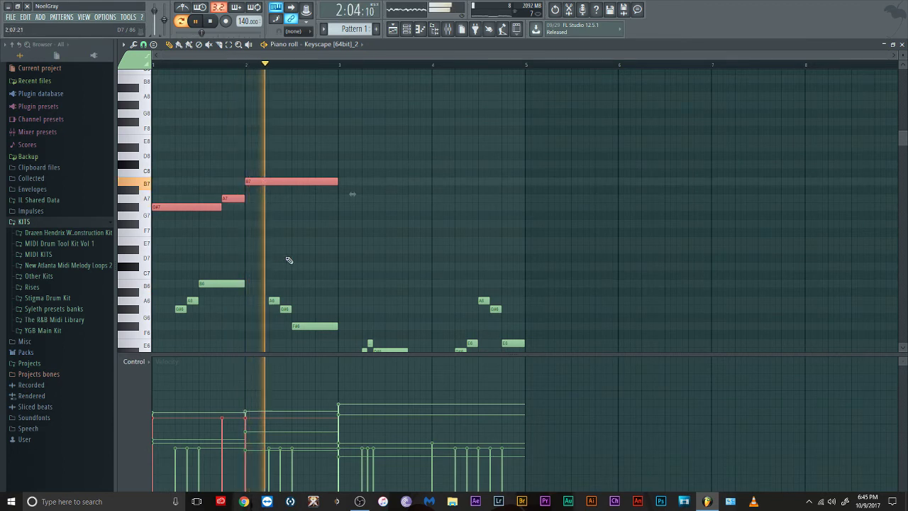
Fill bar 3 of the counter-melody with a half-bar A7 followed by a half-bar F#7, and play the pattern
click(340, 199)
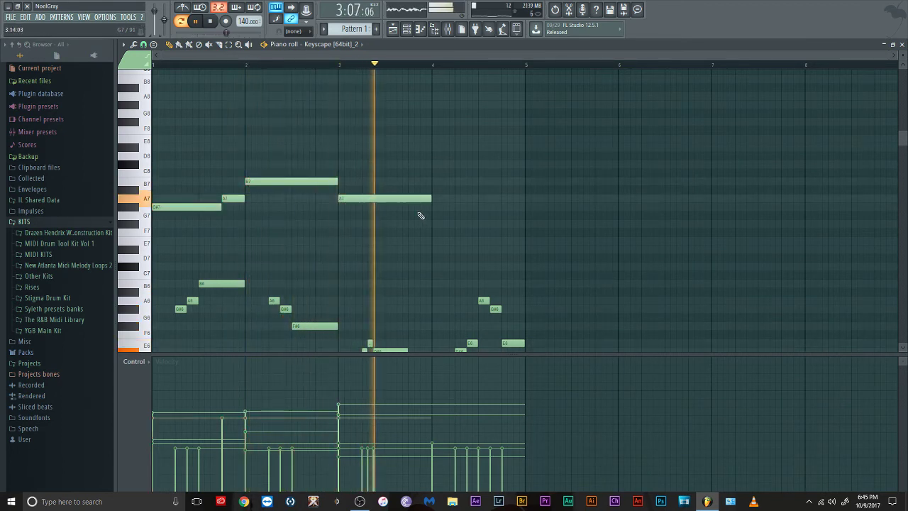
key(space)
drag(431, 200, 378, 200)
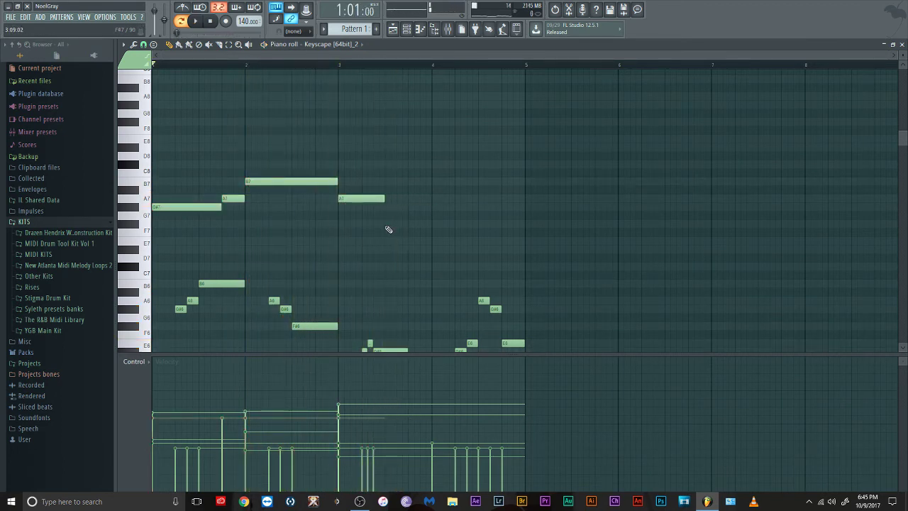
click(388, 224)
key(space)
Fill bar 4 of the counter-melody with a half-bar E7 followed by a half-bar D#7, and play the pattern
click(435, 242)
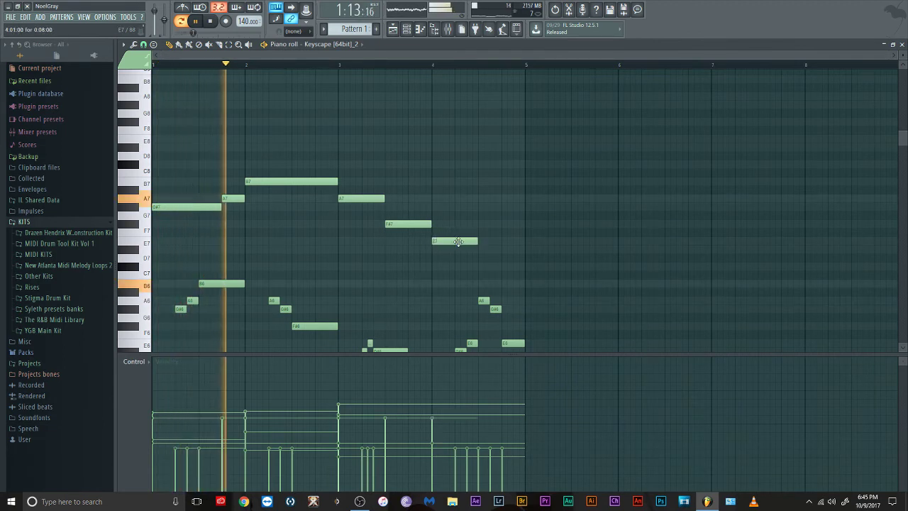
drag(476, 241, 502, 241)
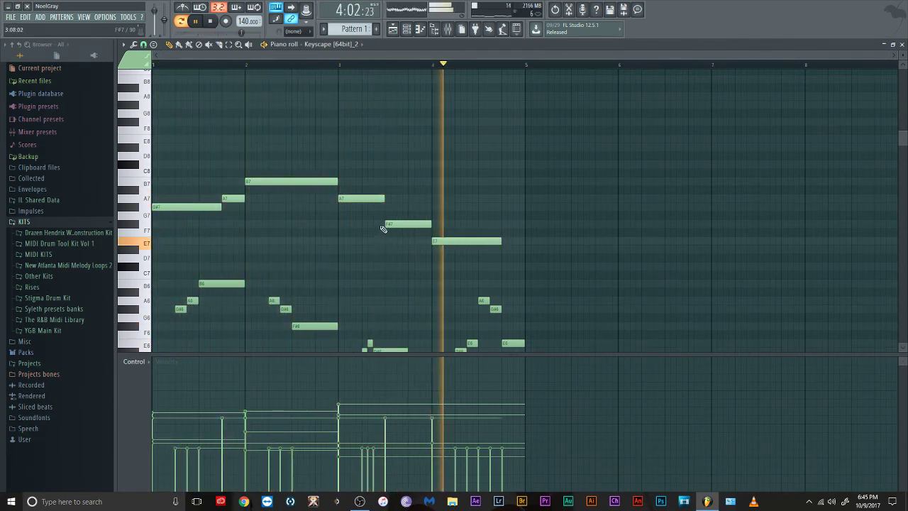
key(space)
drag(502, 241, 489, 241)
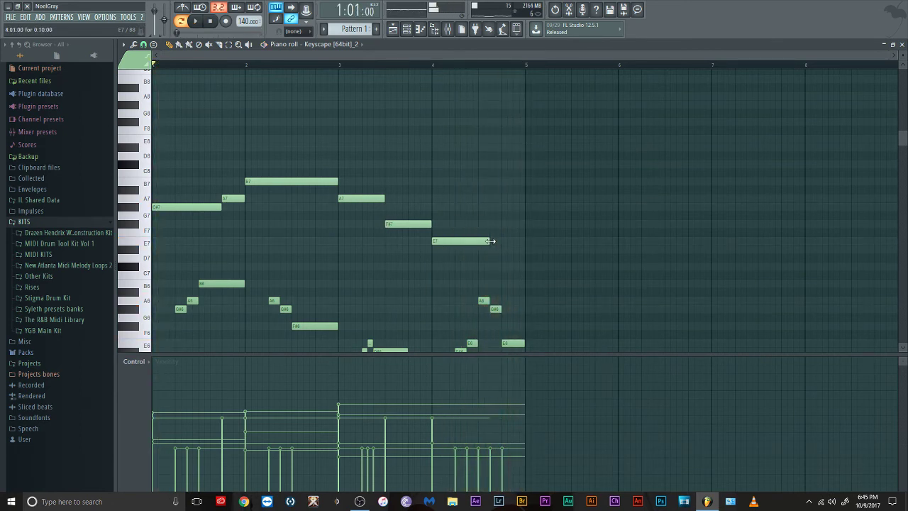
click(481, 249)
key(space)
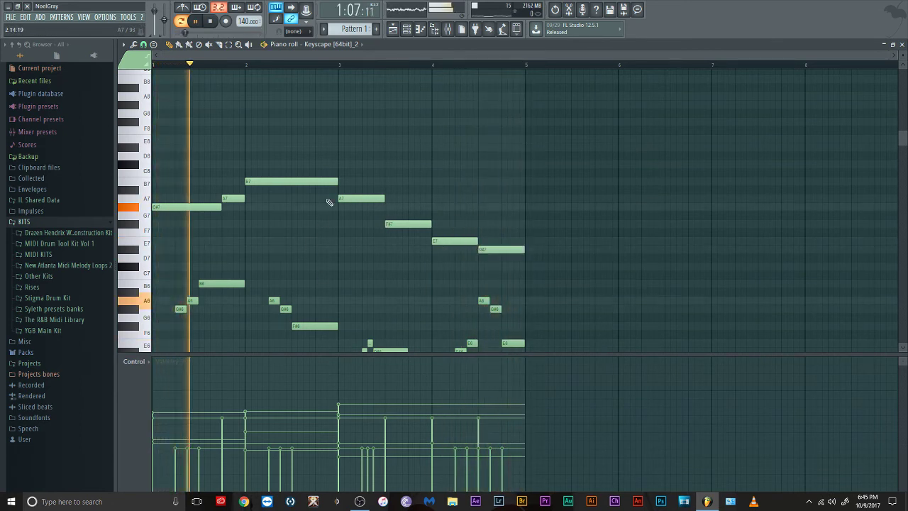
Shorten the B7 in bar 2 to half a bar and place a half-bar F#7 in the bar's second half
drag(332, 183, 291, 183)
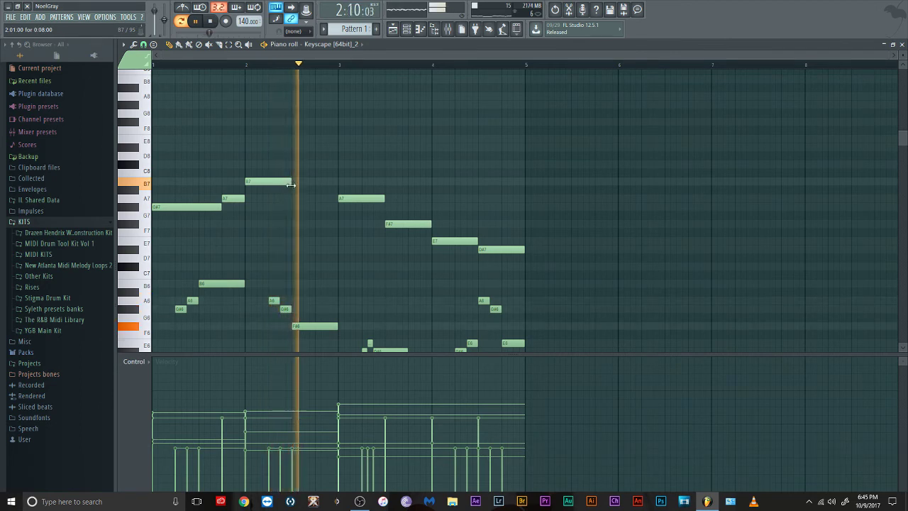
key(space)
click(294, 198)
key(space)
double_click(295, 198)
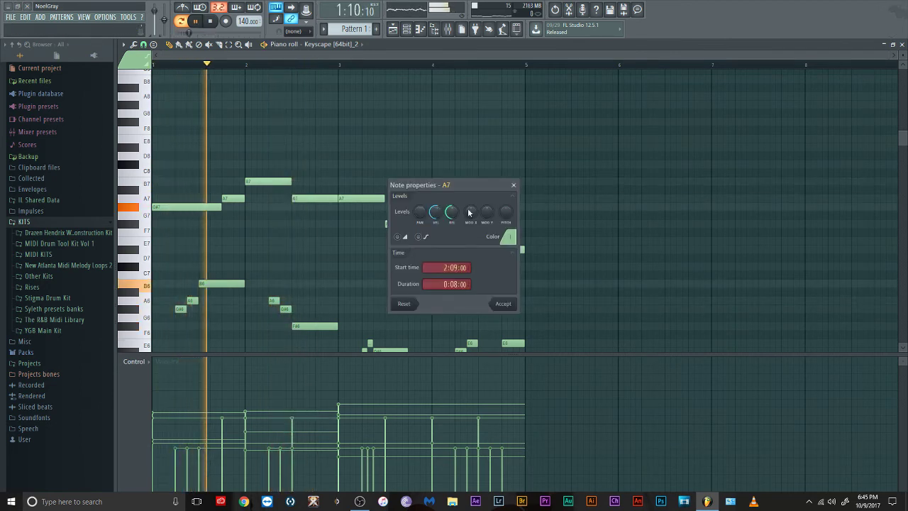
click(514, 185)
drag(316, 199, 306, 224)
key(space)
key(space)
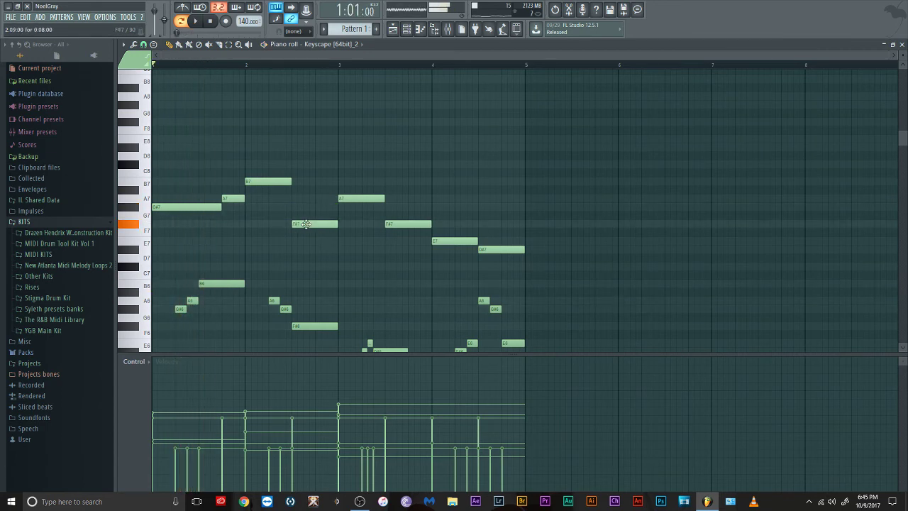
Play the whole pattern and review its counter-melody, melody, chords and bass notes
key(space)
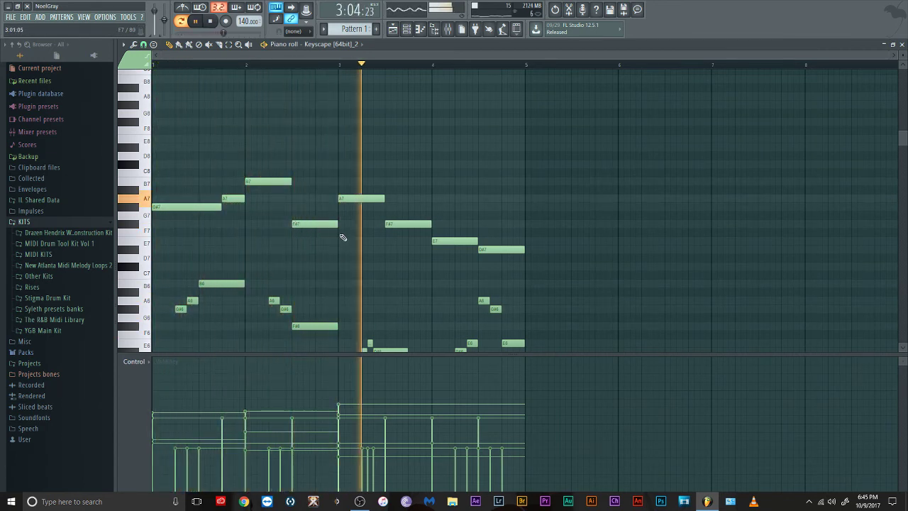
scroll(371, 214, down, 5)
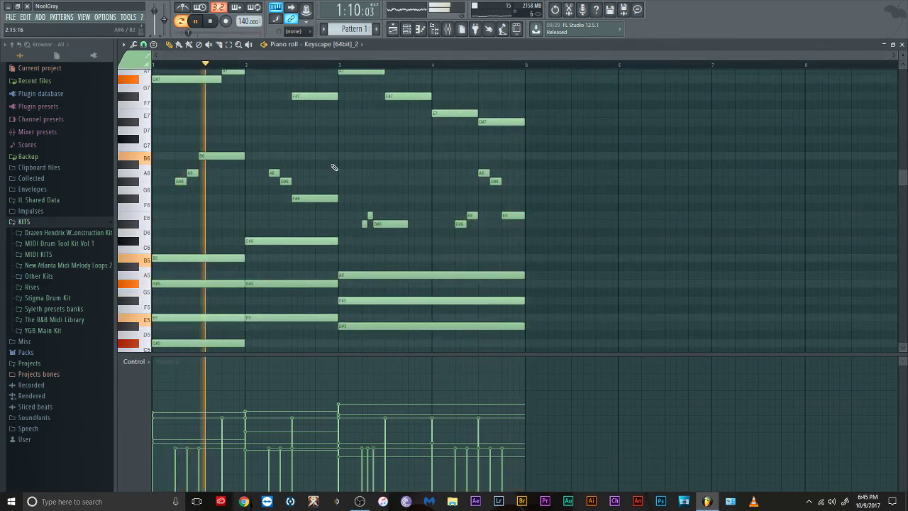
scroll(300, 111, up, 1)
scroll(301, 111, down, 8)
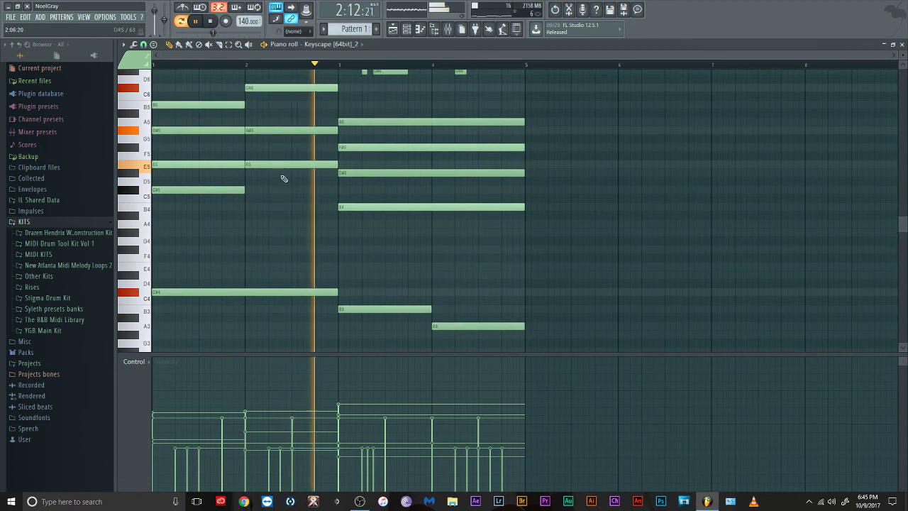
scroll(320, 251, up, 8)
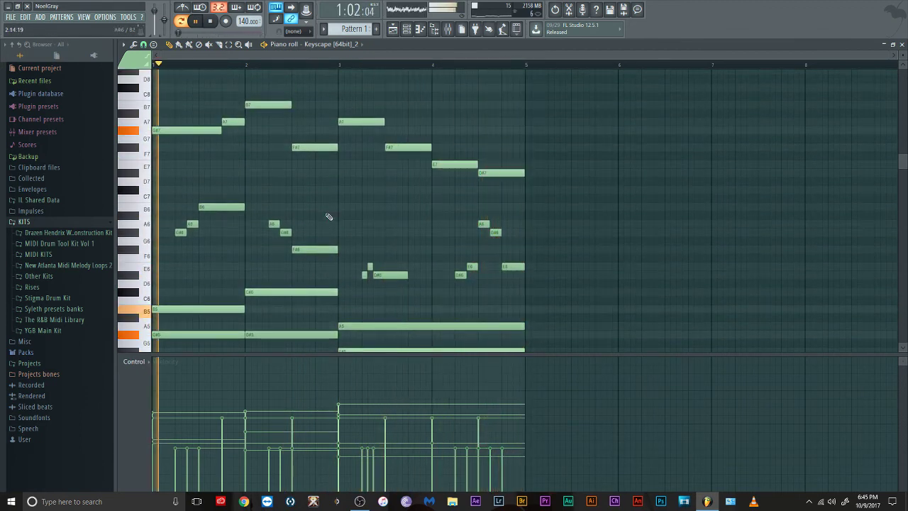
scroll(326, 215, down, 3)
scroll(322, 213, up, 2)
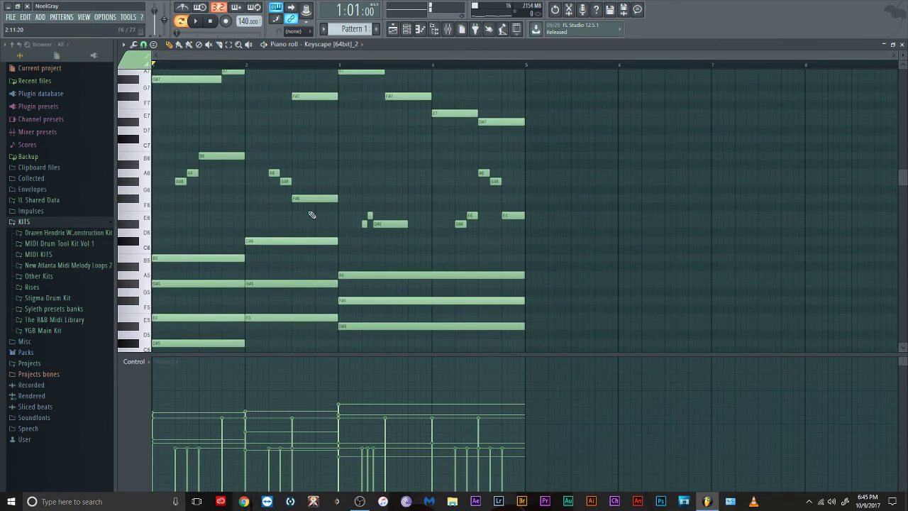
scroll(320, 219, down, 5)
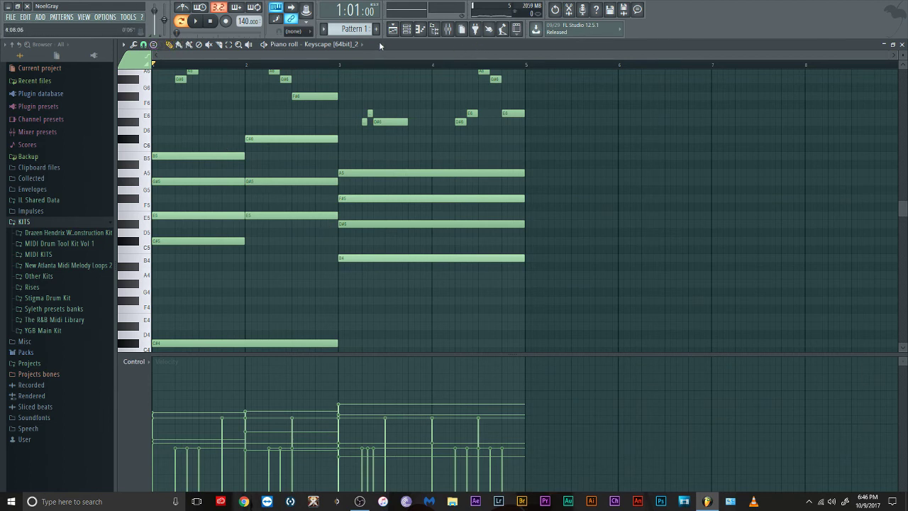
Examine the root note and scale choices for the piano roll's scale highlighting, leaving them unchanged
click(123, 46)
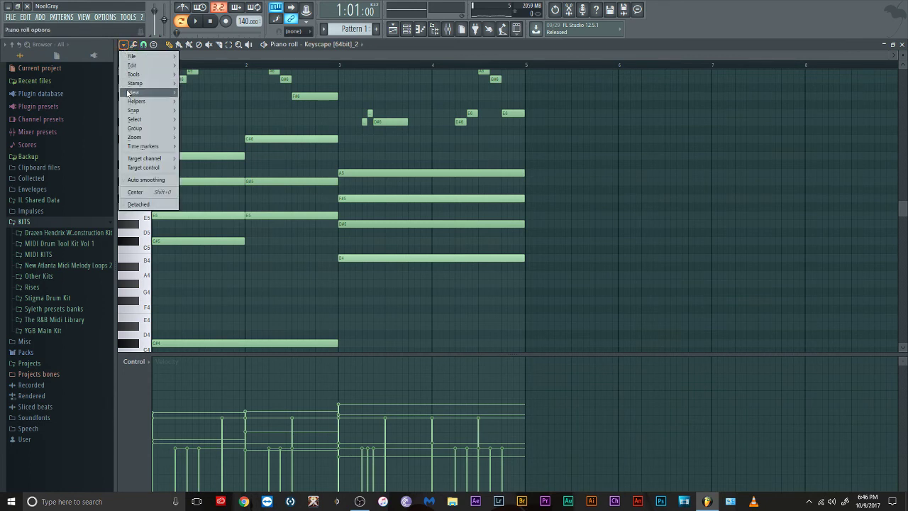
mouse_move(142, 102)
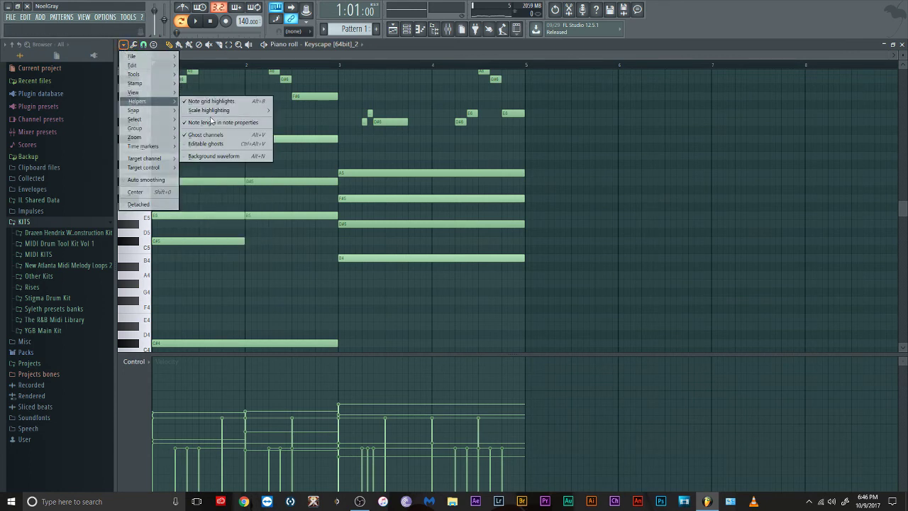
mouse_move(220, 113)
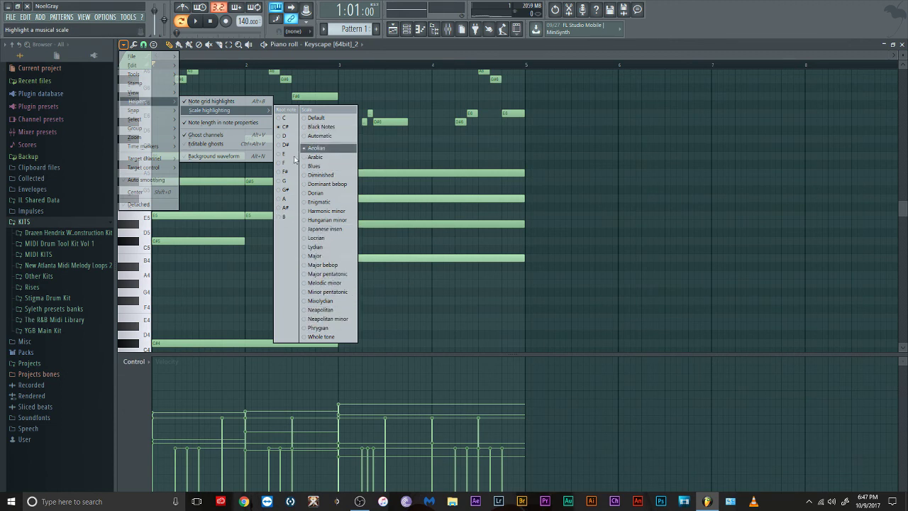
click(394, 50)
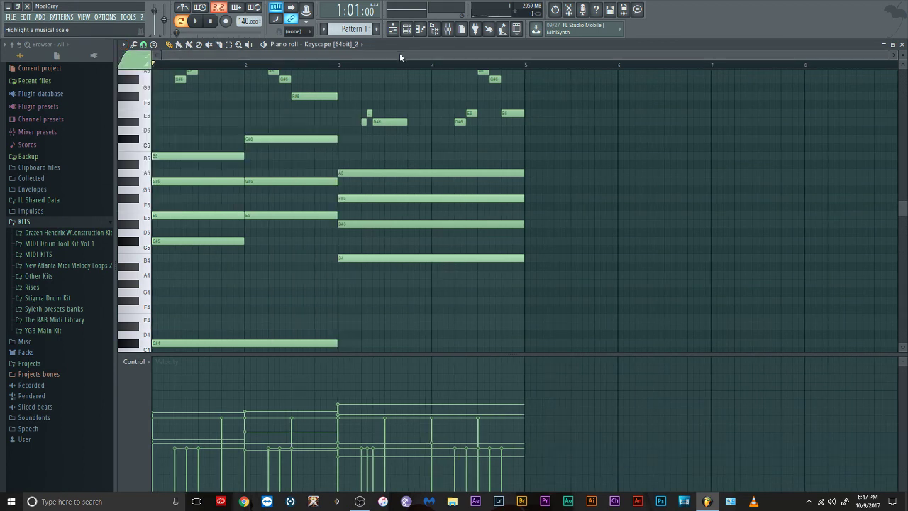